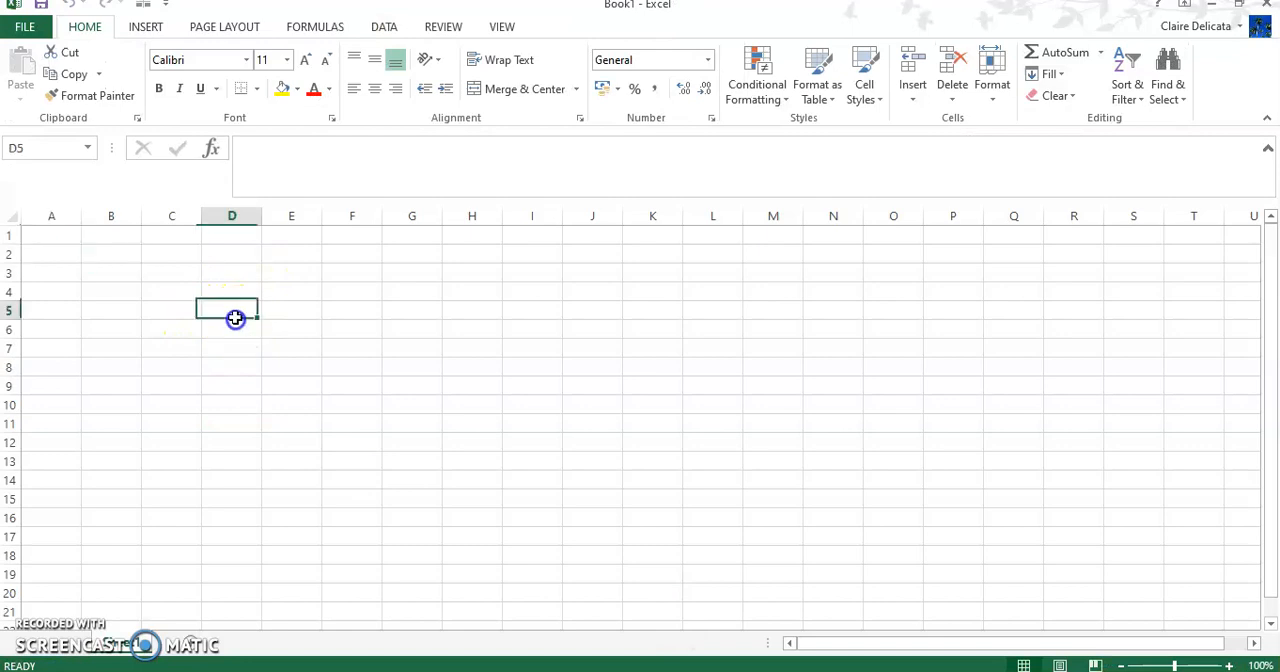
Step: Enter the label "Monthly rent" in D4 and the rent 550 in D5
left_click(237, 290)
type("Monthly rent")
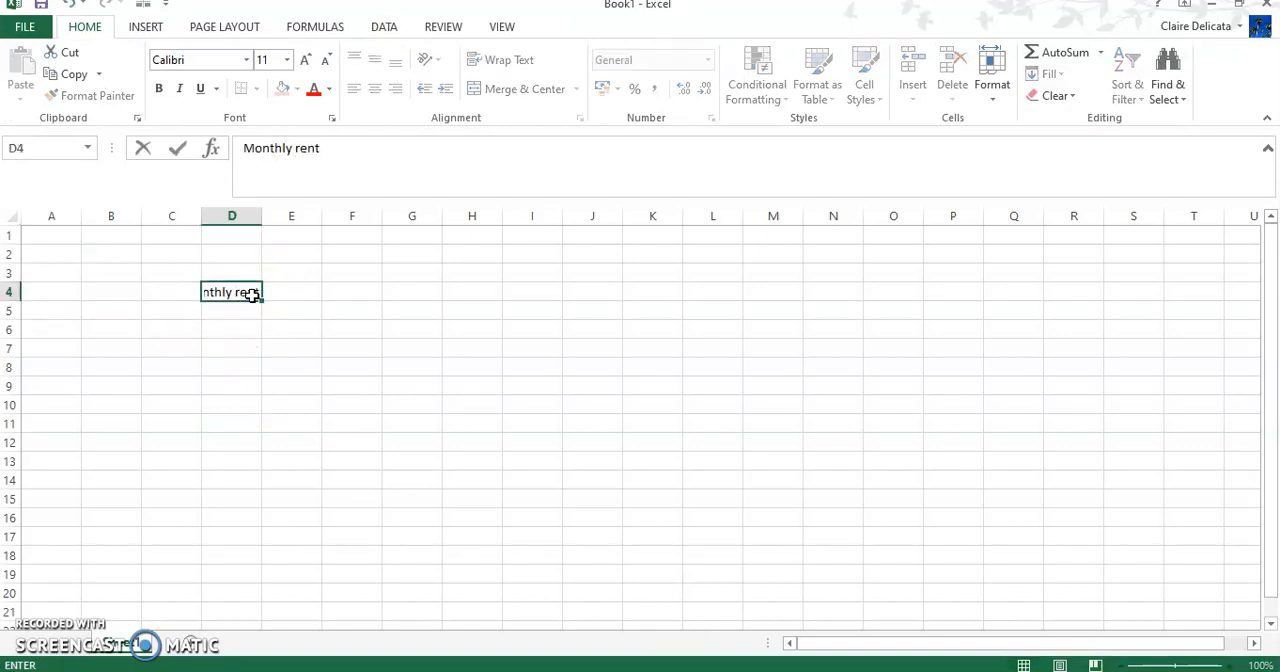
key("Return")
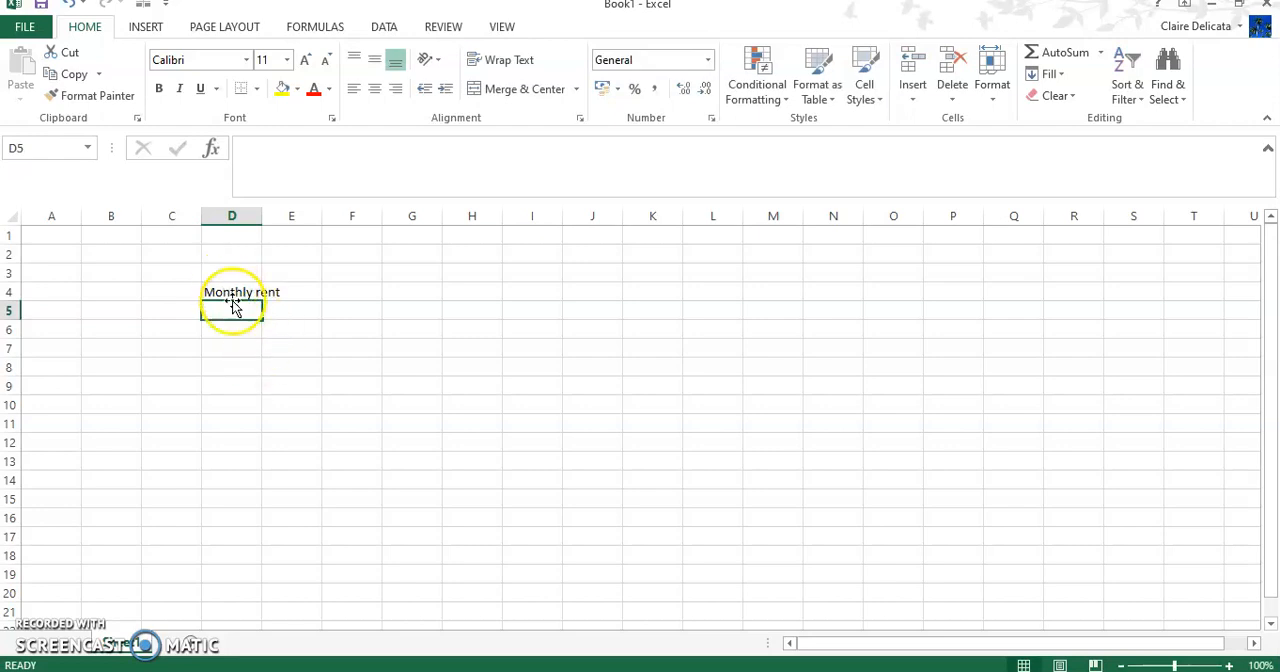
type("550")
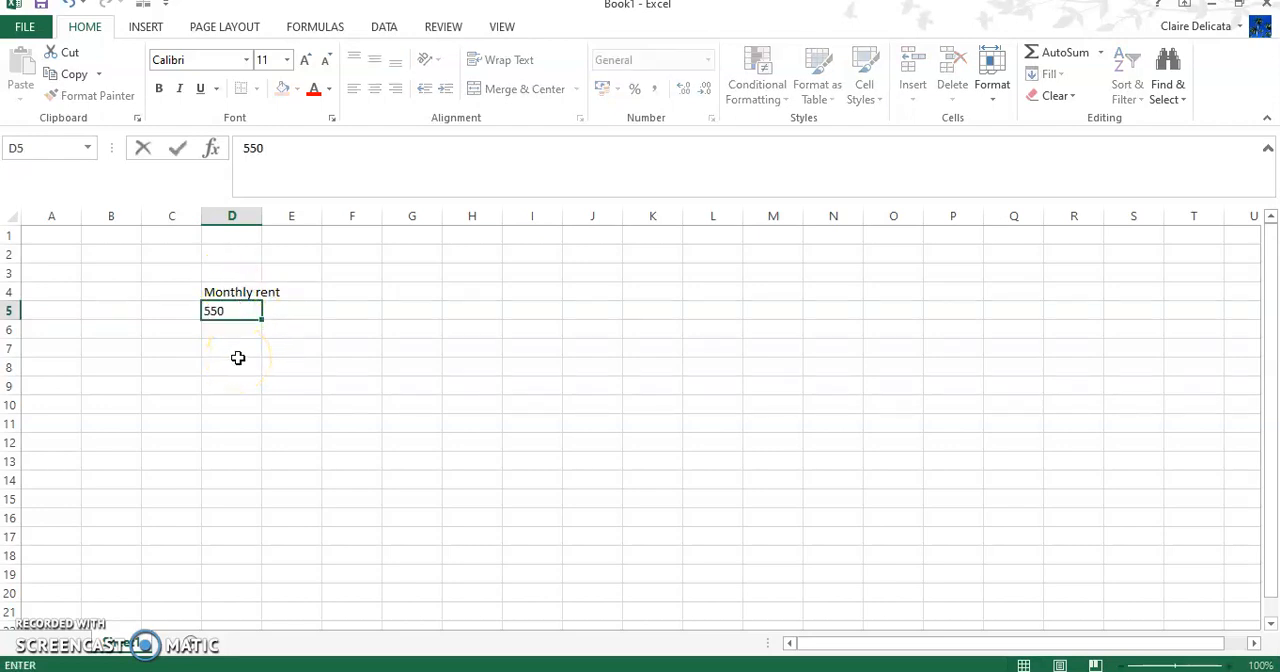
key("Return")
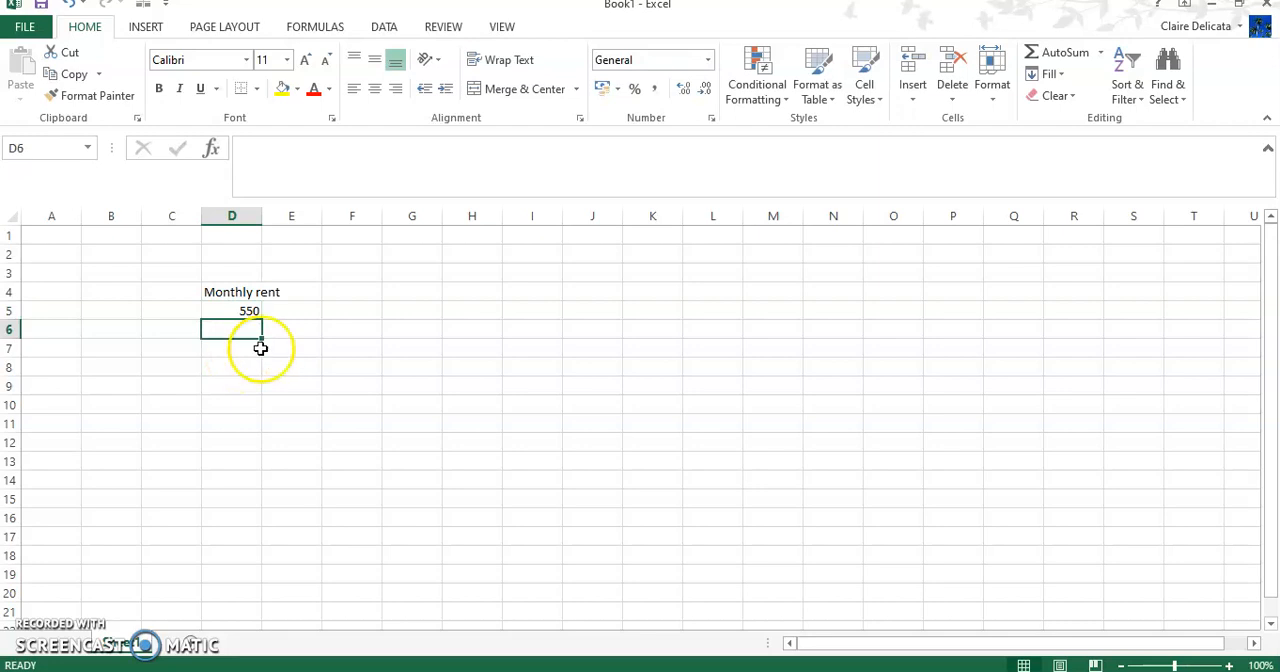
Step: Enter the value 80000 in cell C6
left_click(171, 331)
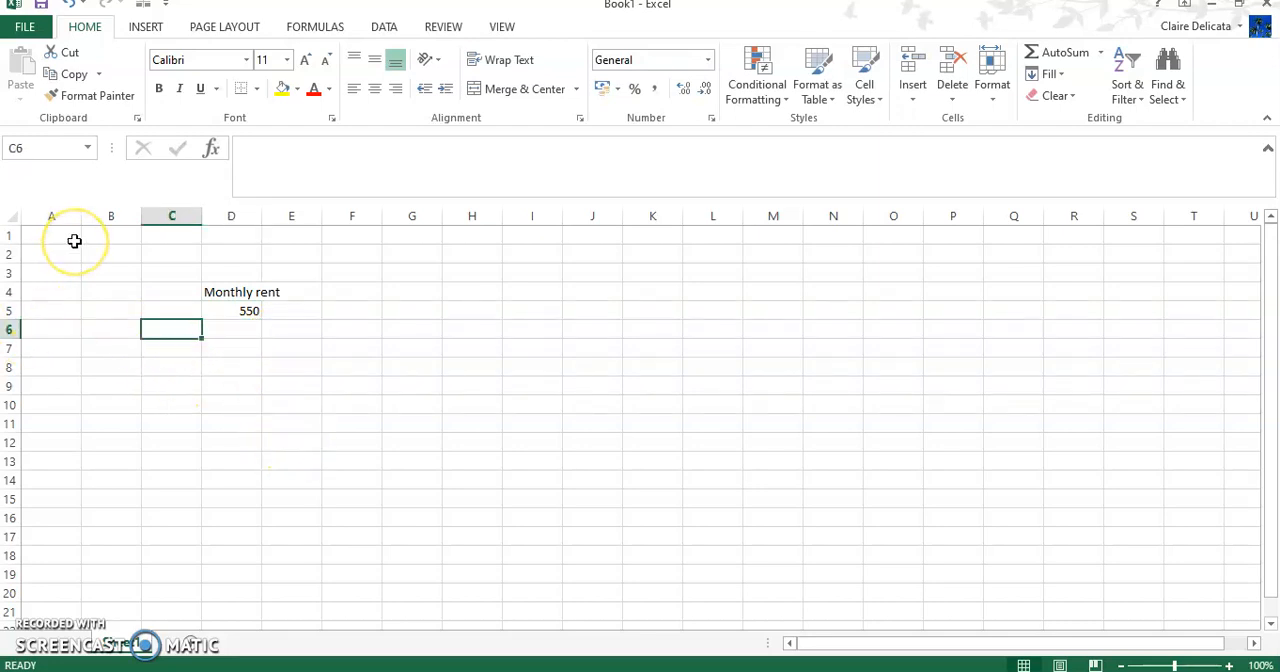
type("80000")
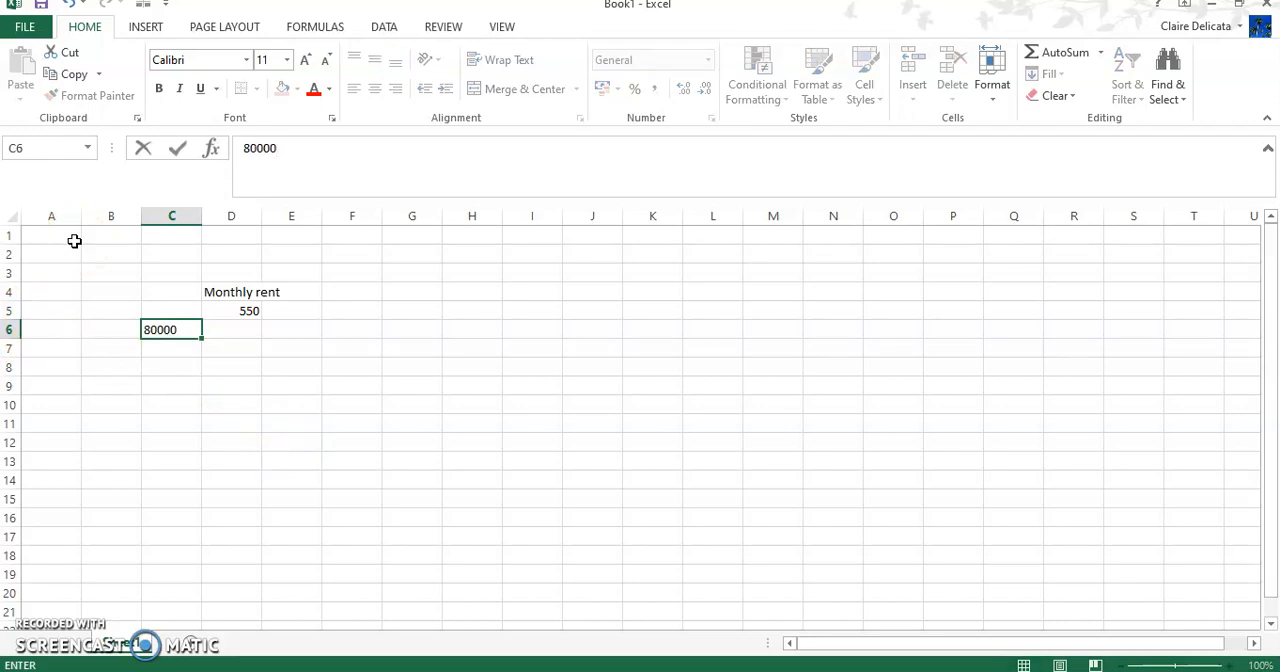
key("Return")
Step: Format C6 as a number with no decimal places and a thousands separator
left_click(171, 330)
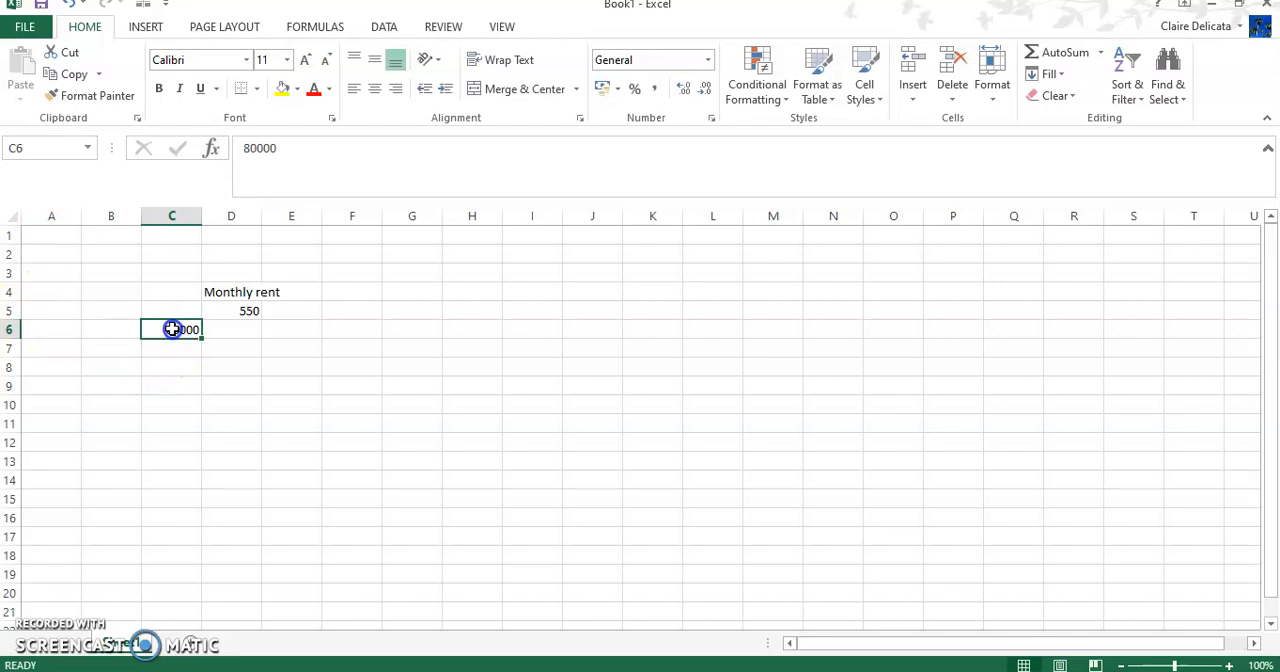
right_click(172, 331)
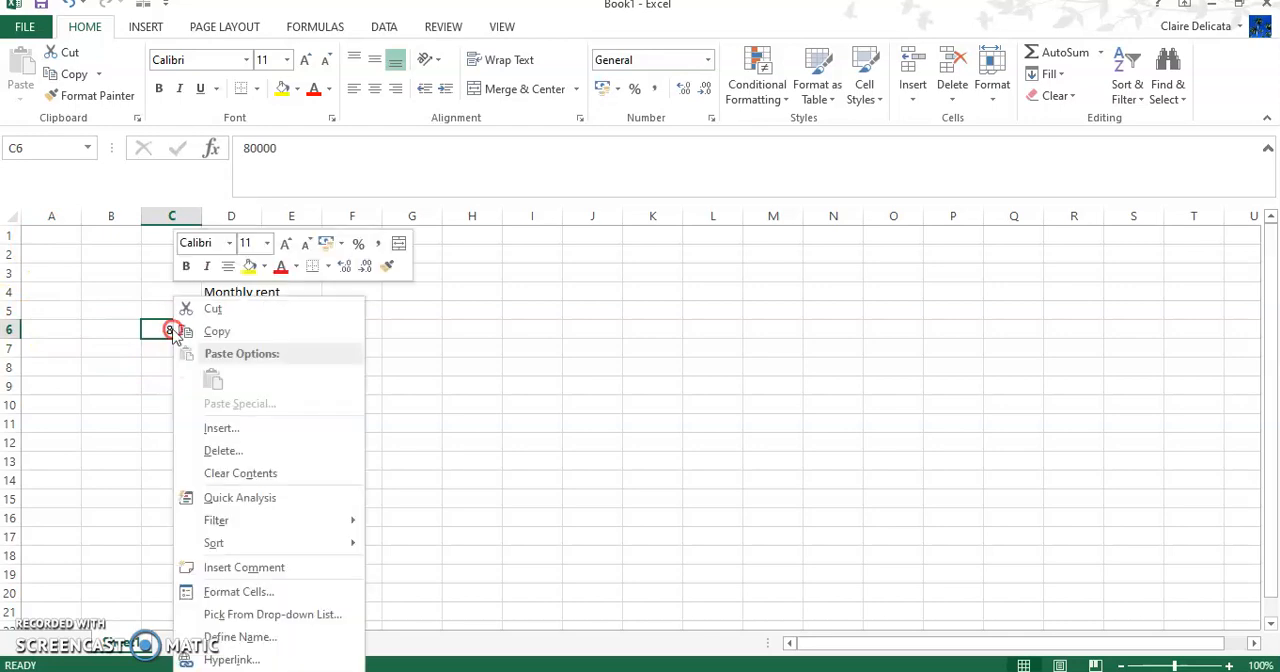
left_click(241, 584)
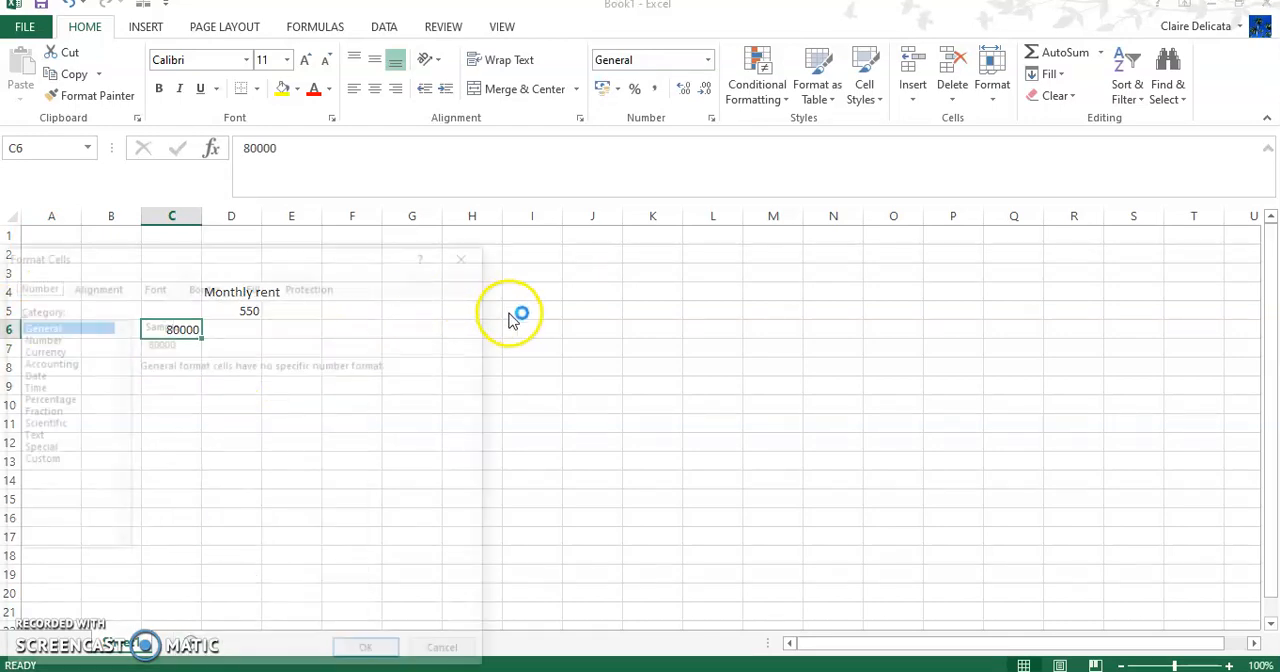
left_click(36, 337)
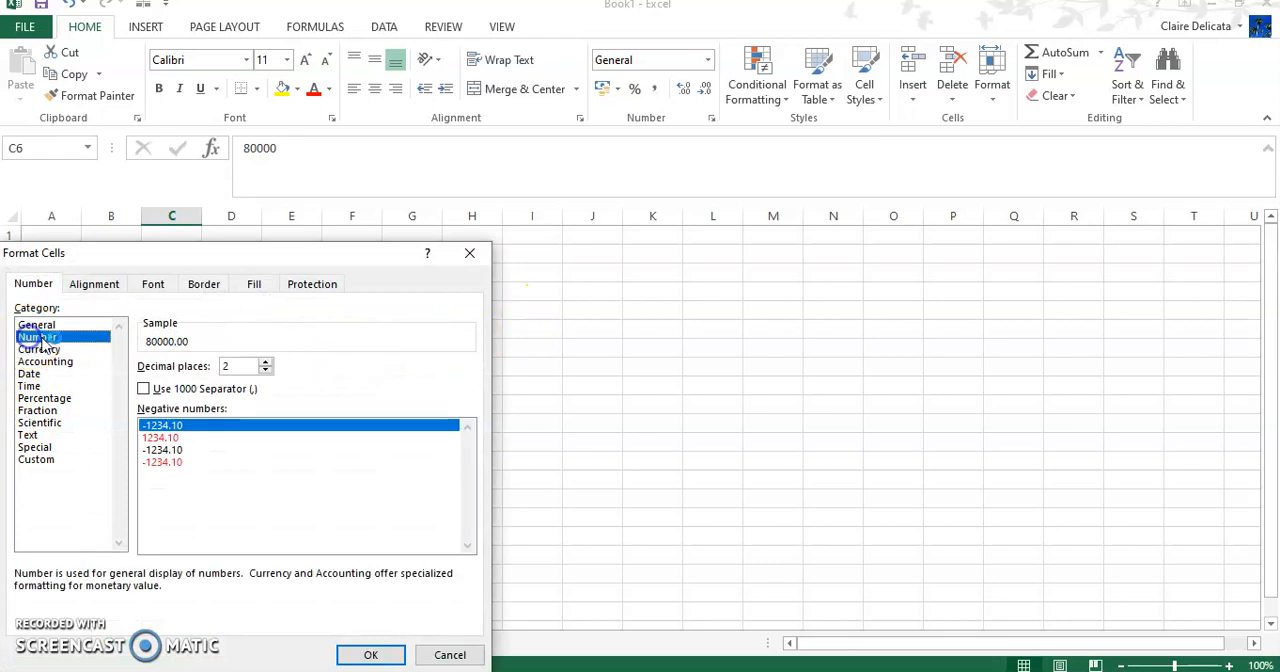
left_click(266, 372)
left_click(266, 372)
left_click(143, 388)
left_click(370, 654)
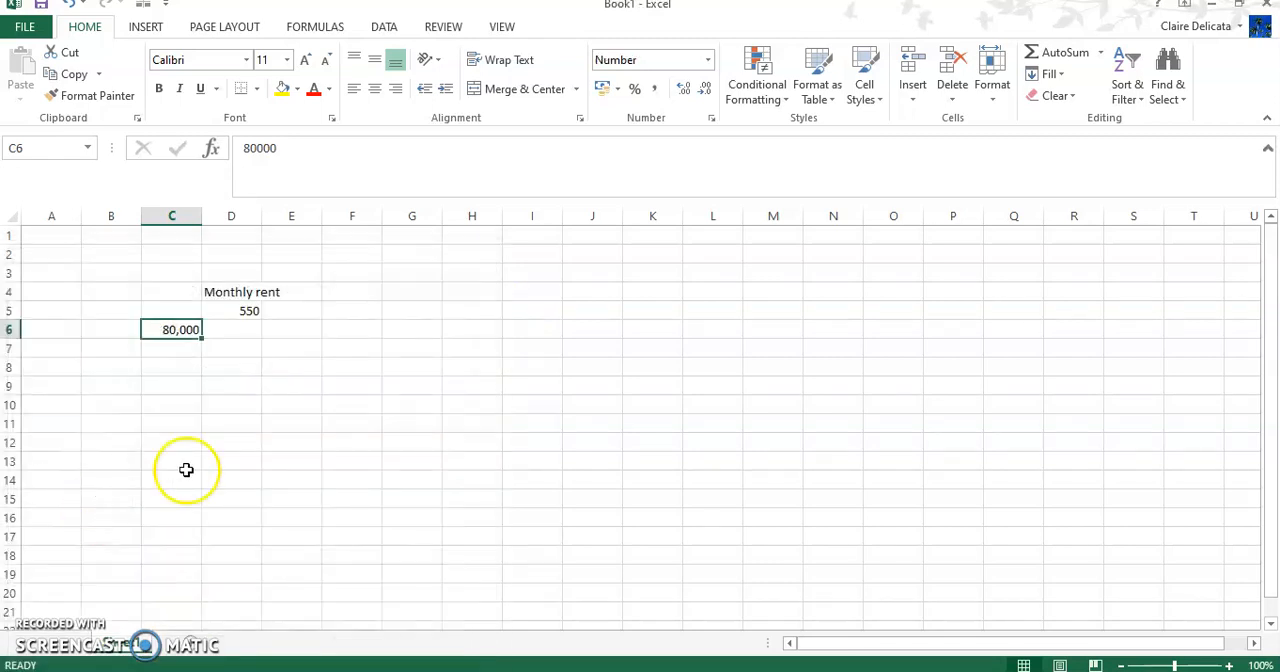
left_click(220, 428)
Step: Calculate the annual rental yield in D6 with the formula =D5*12/C6
left_click(171, 332)
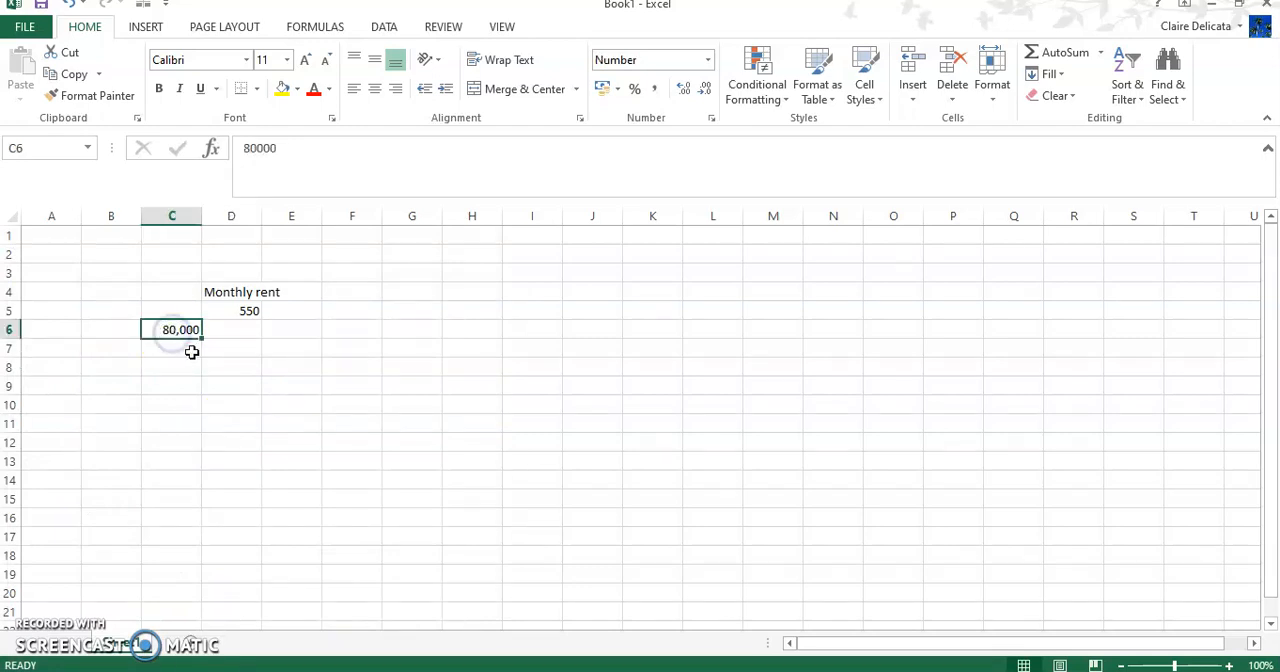
left_click(224, 332)
type("=")
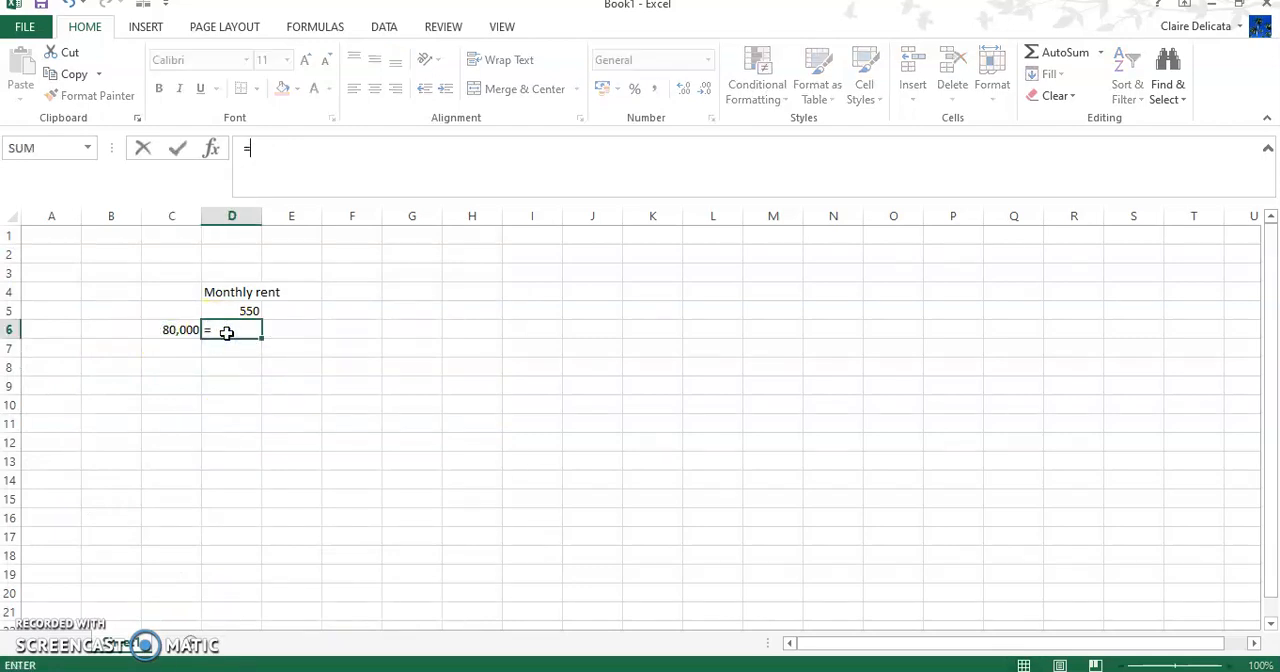
left_click(230, 313)
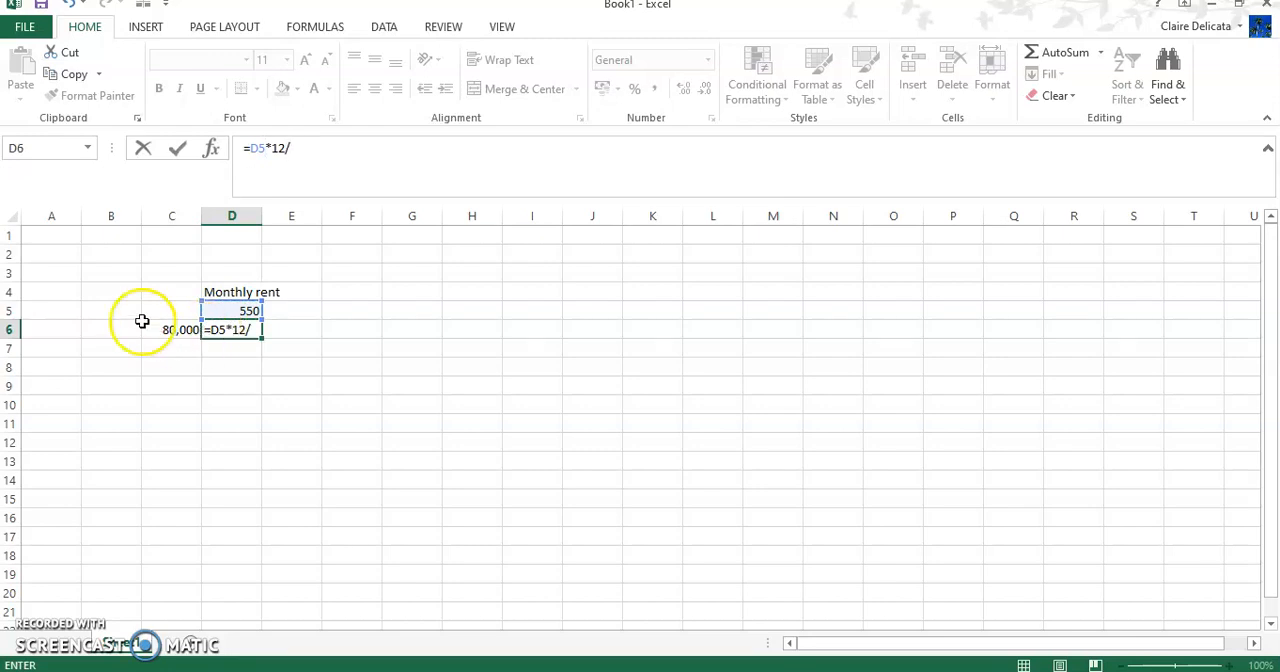
left_click(173, 330)
key("Return")
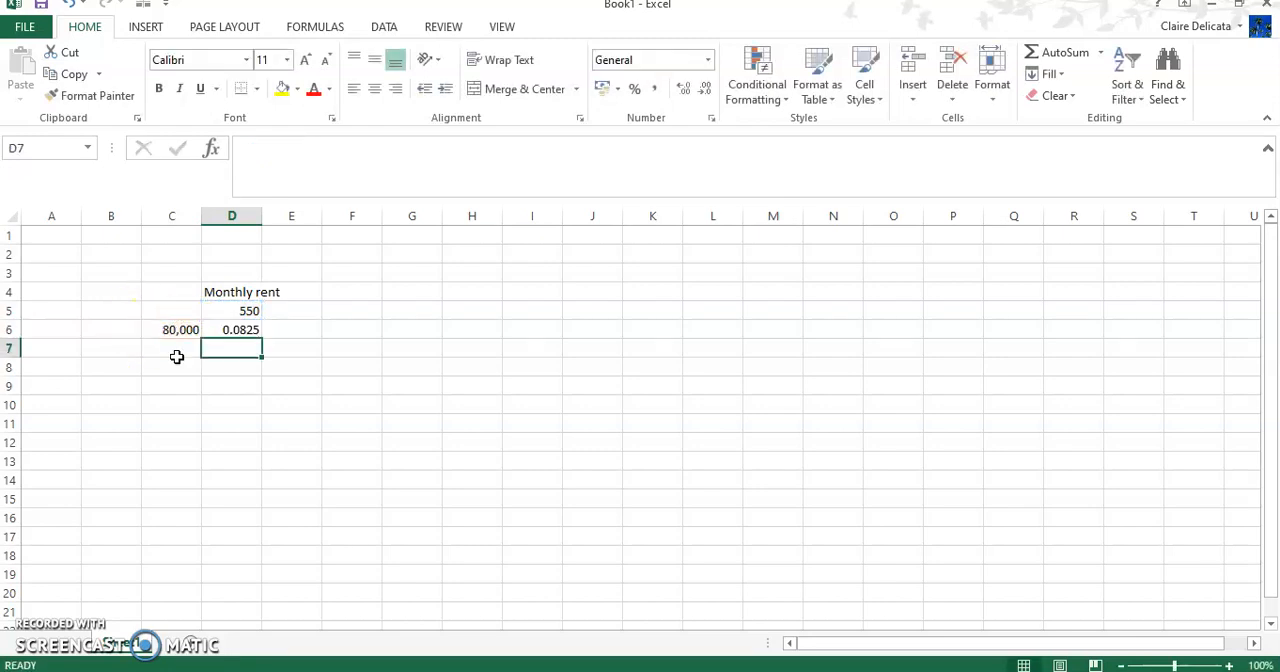
Step: Format the yield in D6 as a percentage with one decimal place
left_click(240, 330)
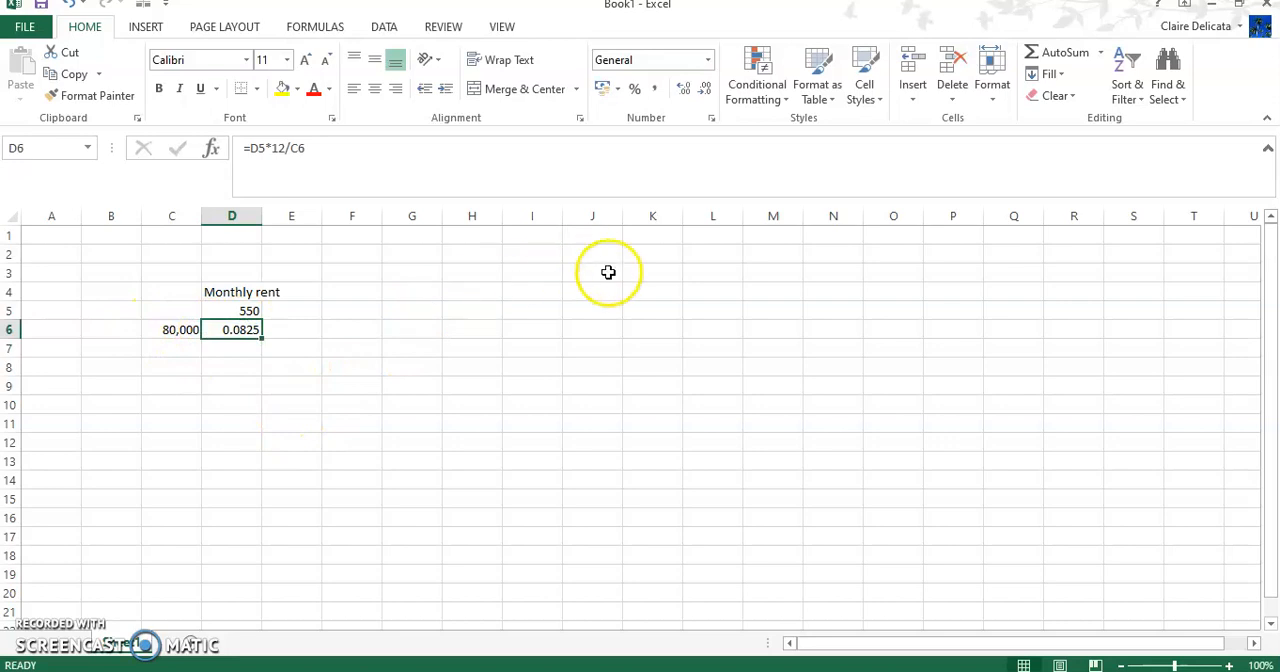
left_click(636, 90)
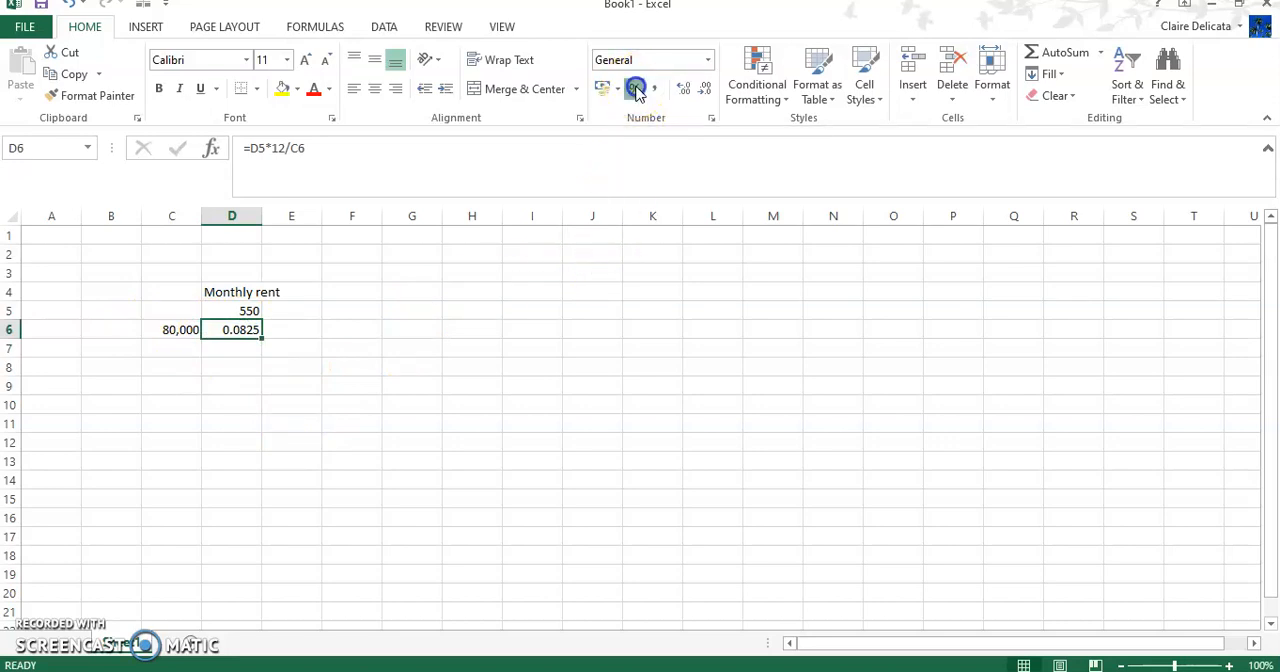
left_click(687, 90)
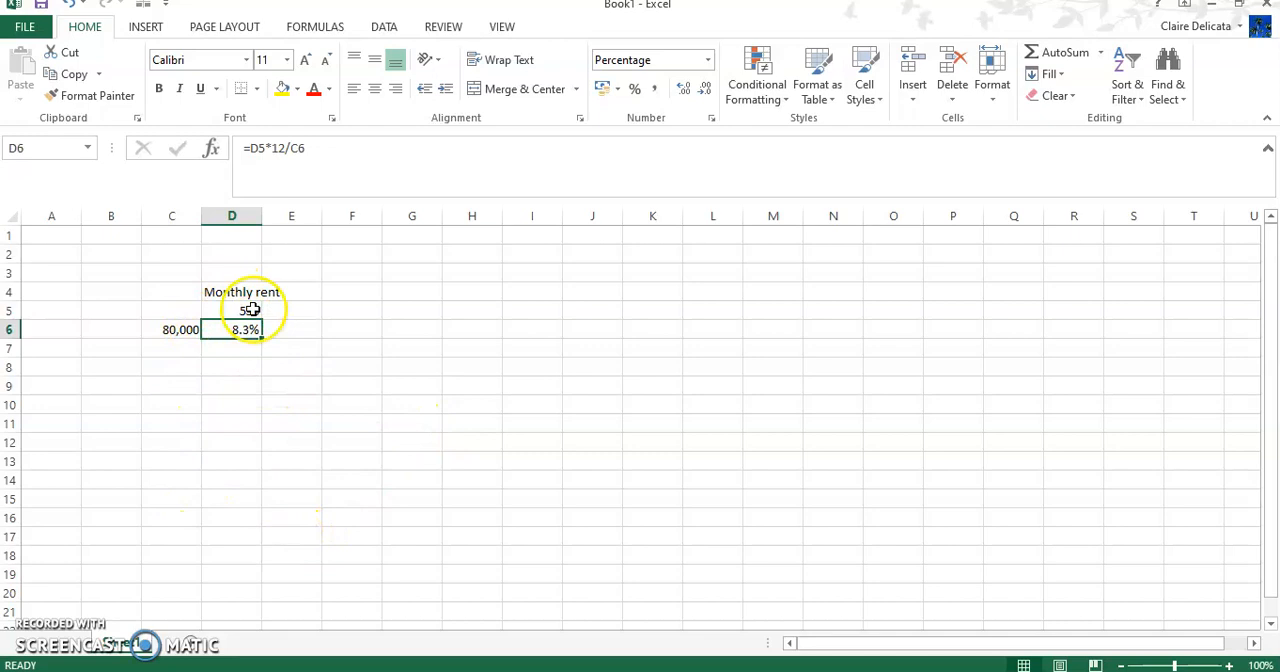
Step: Enter the formula =D5+50 in E5 to step the monthly rent up by 50
left_click(301, 312)
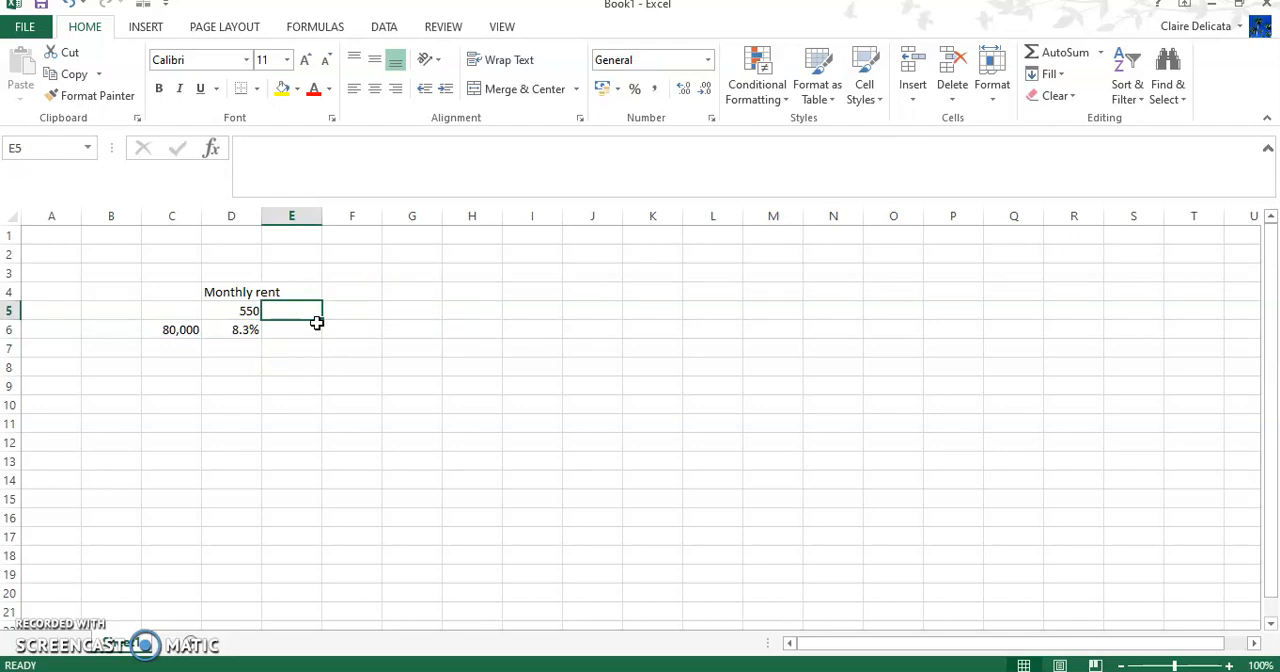
type("=")
left_click(246, 311)
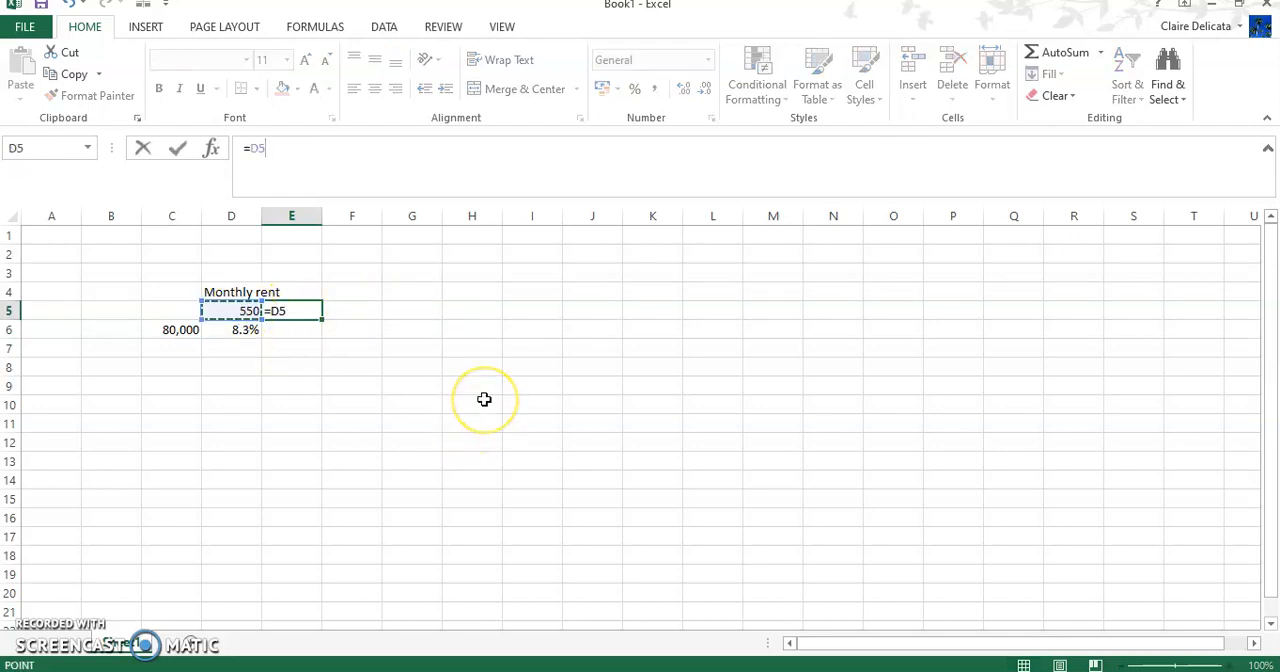
key("Return")
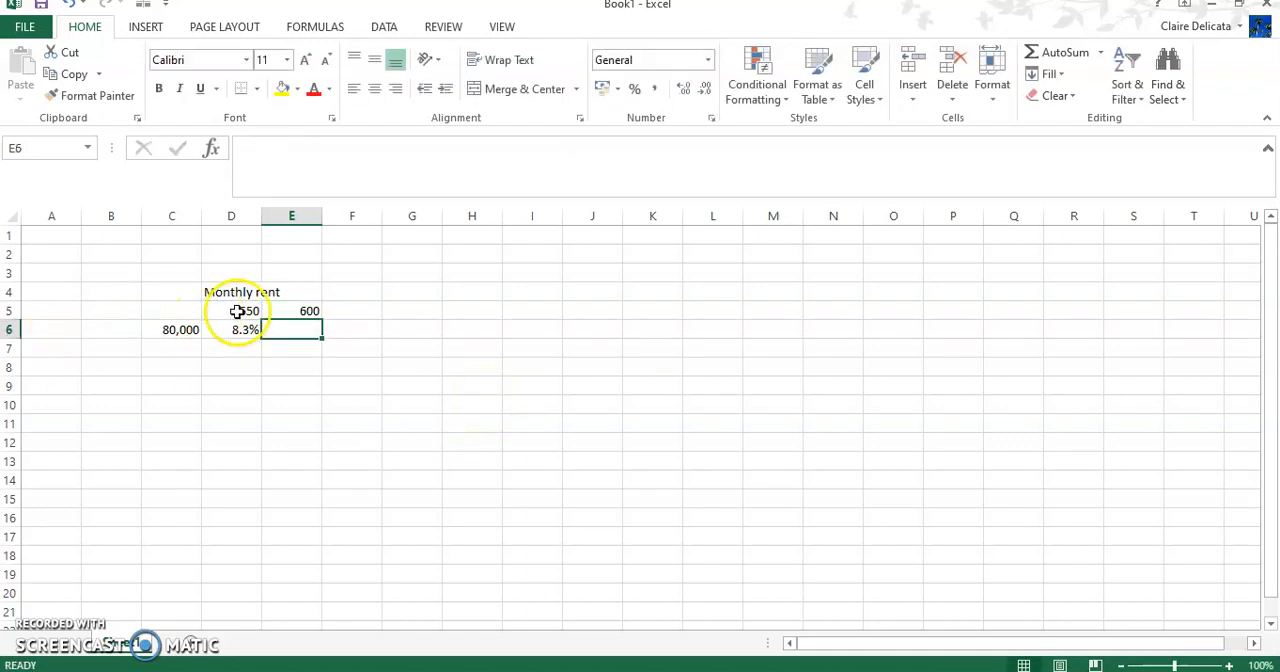
Step: Fill the rent increment formula from E5 across the row to M5
left_click(281, 310)
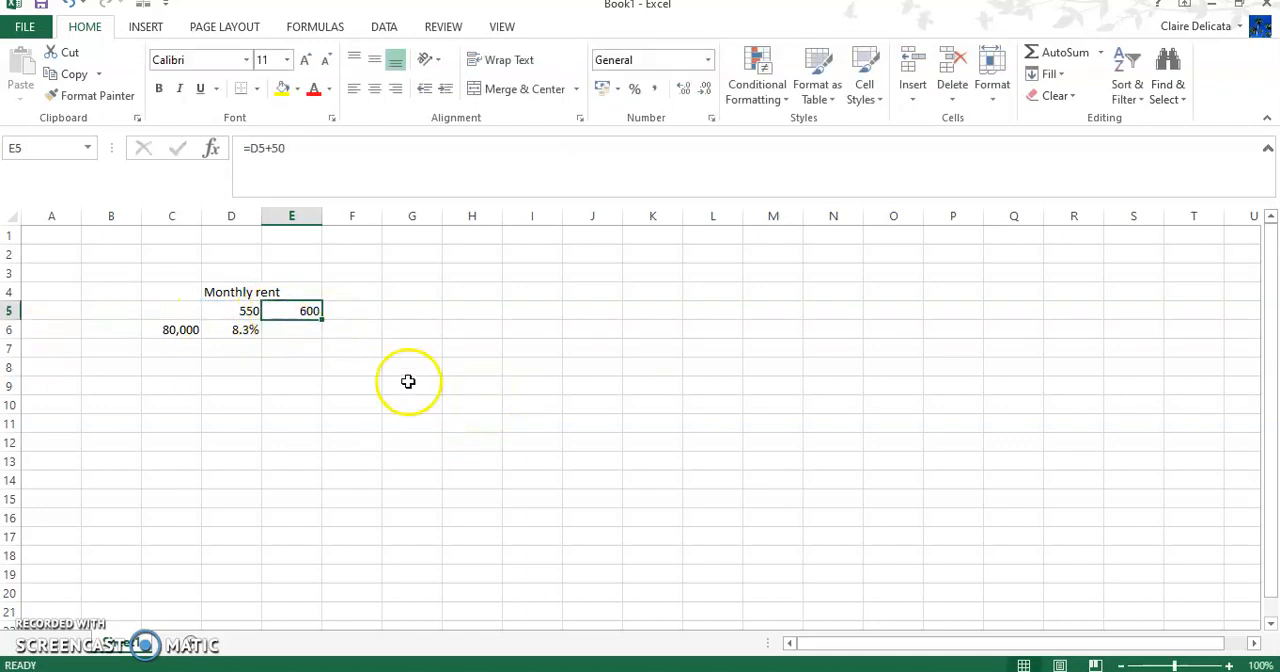
left_click_drag(324, 317, 628, 314)
left_click_drag(728, 310, 800, 318)
Step: Copy the number format of C6 onto the rent values in D5:M5
left_click(189, 328)
left_click(100, 95)
left_click_drag(252, 311, 771, 310)
Step: Merge and center the "Monthly rent" heading across D4:M4 and give it an outside border
left_click_drag(231, 292, 797, 291)
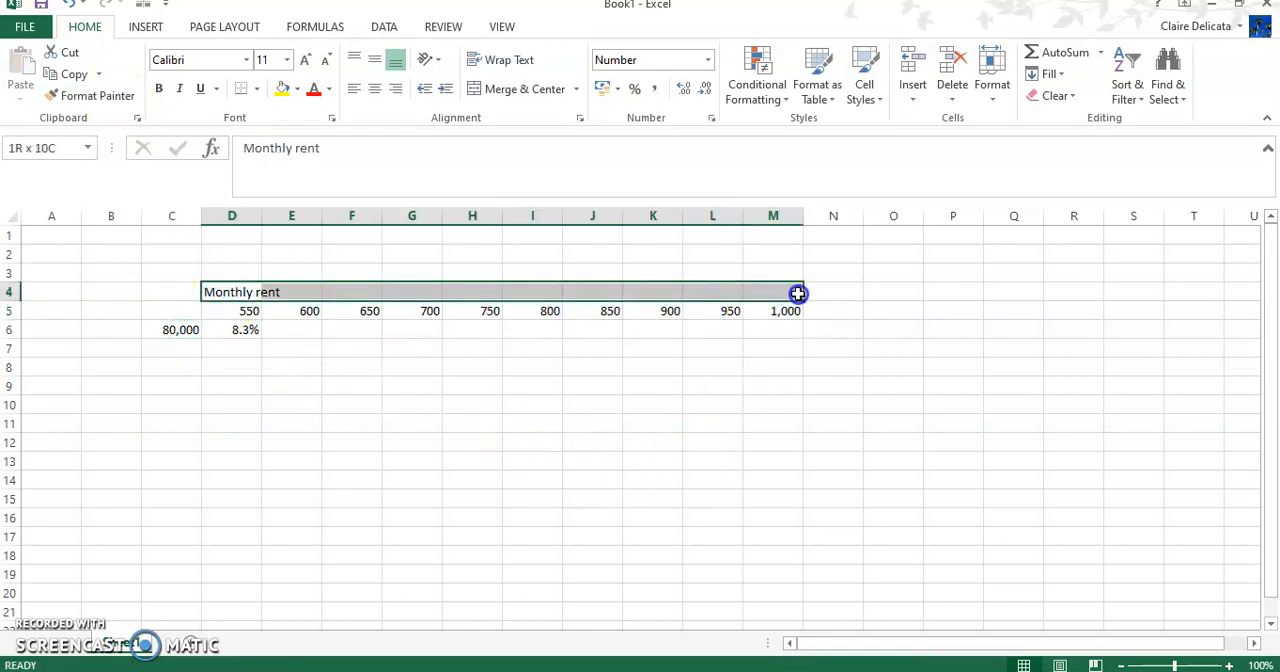
left_click(522, 89)
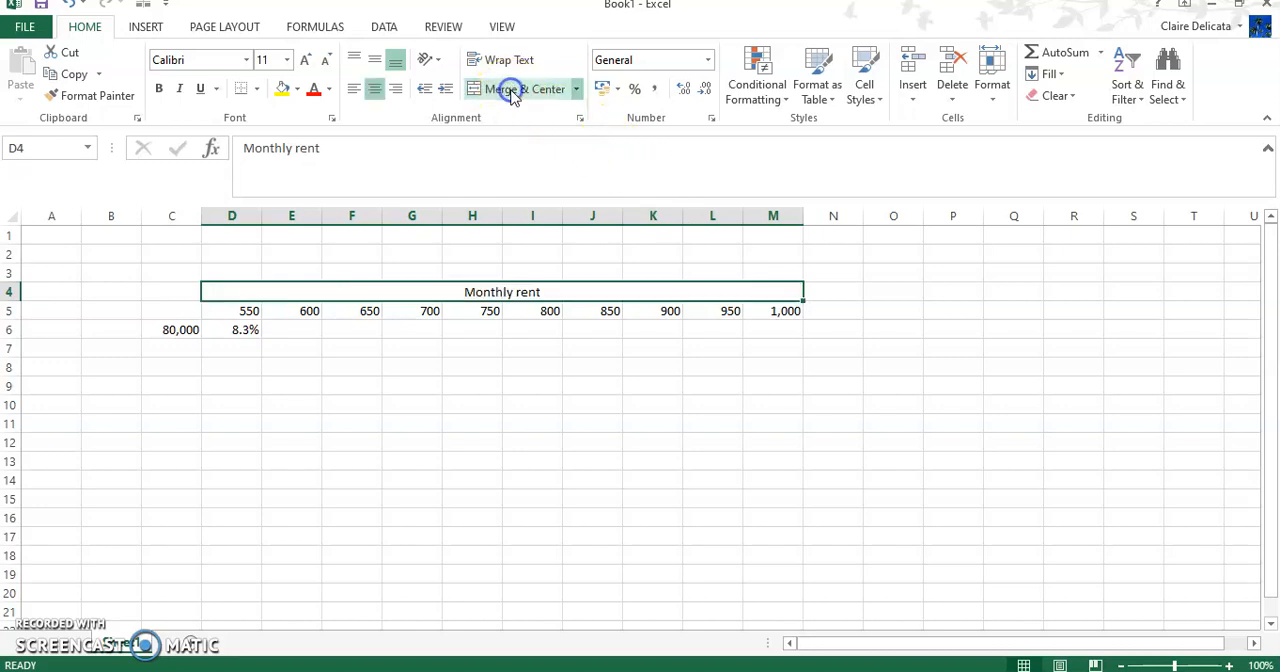
left_click(258, 93)
left_click(228, 266)
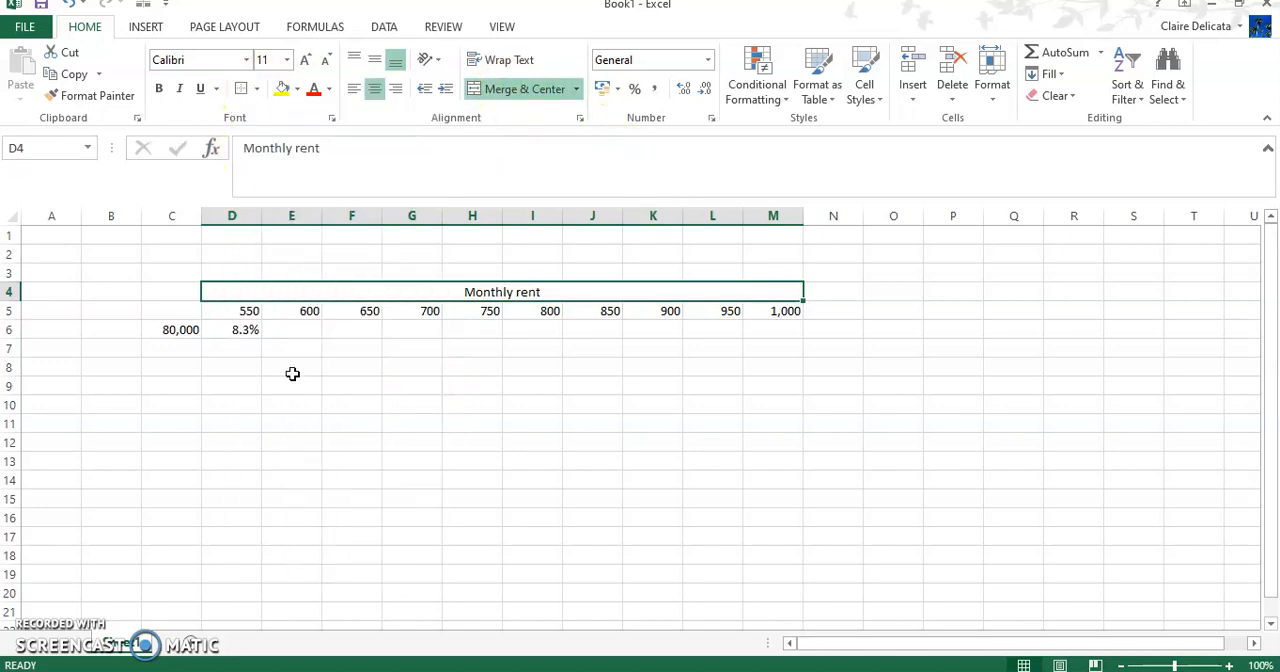
Step: Center the contents of the range D5:M11 horizontally
left_click_drag(228, 308, 783, 417)
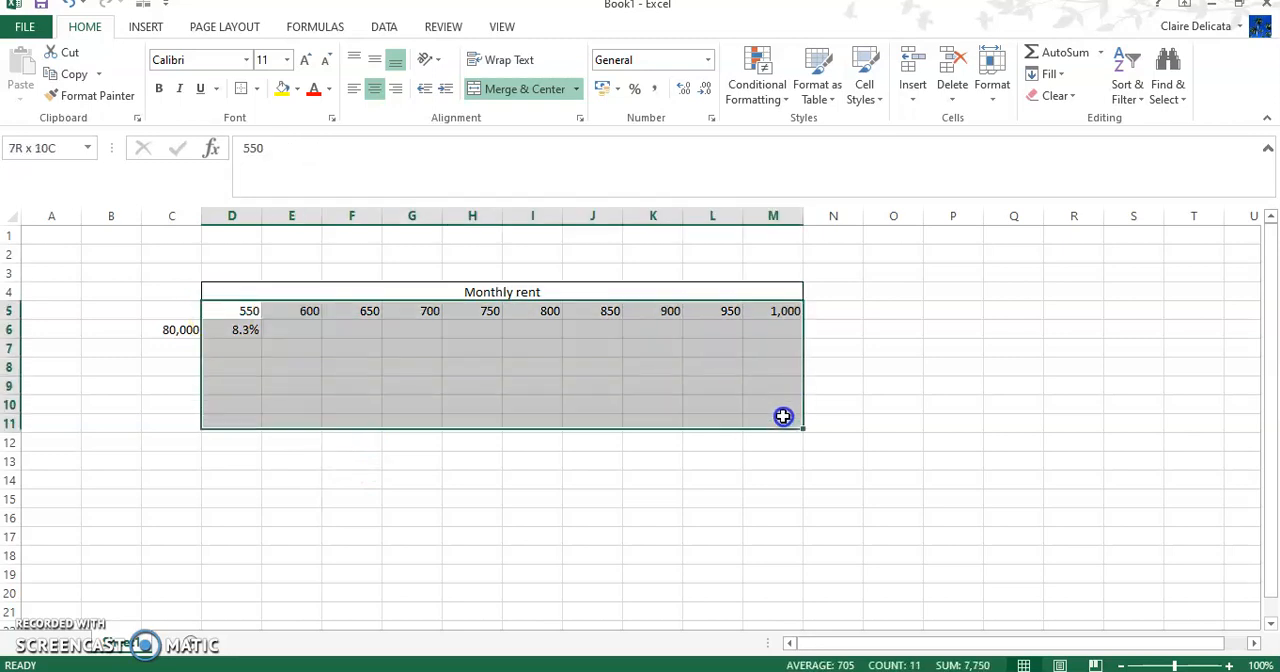
left_click(372, 90)
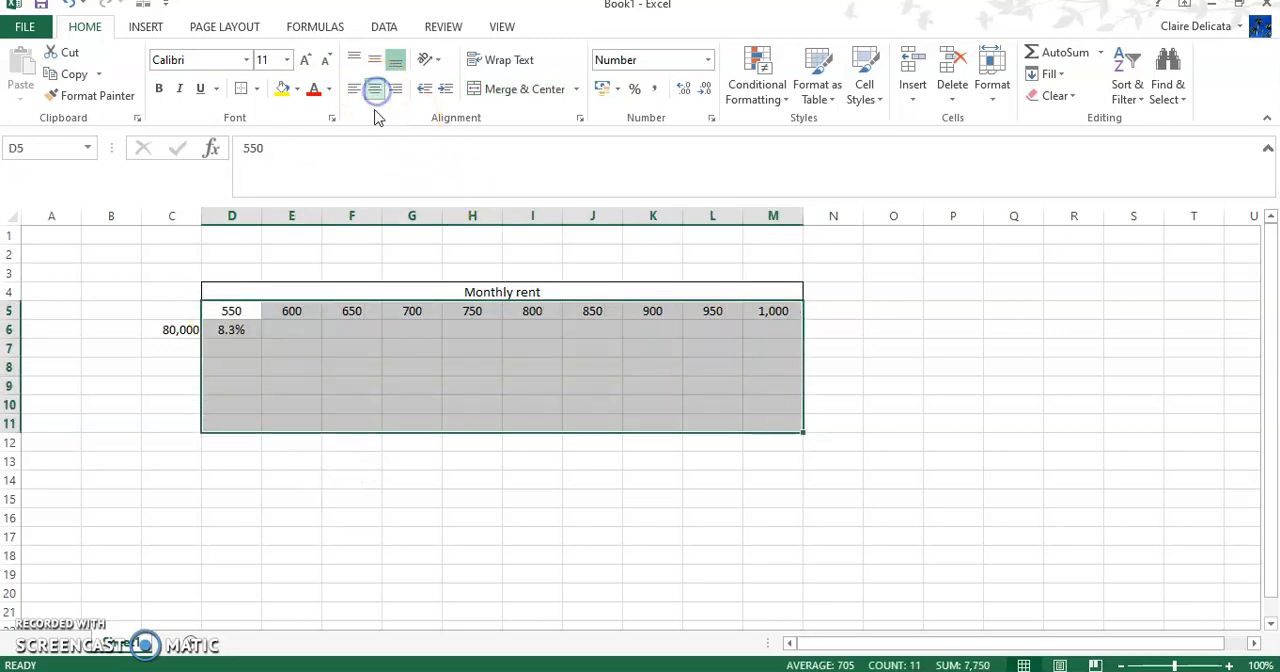
left_click(298, 385)
left_click(234, 334)
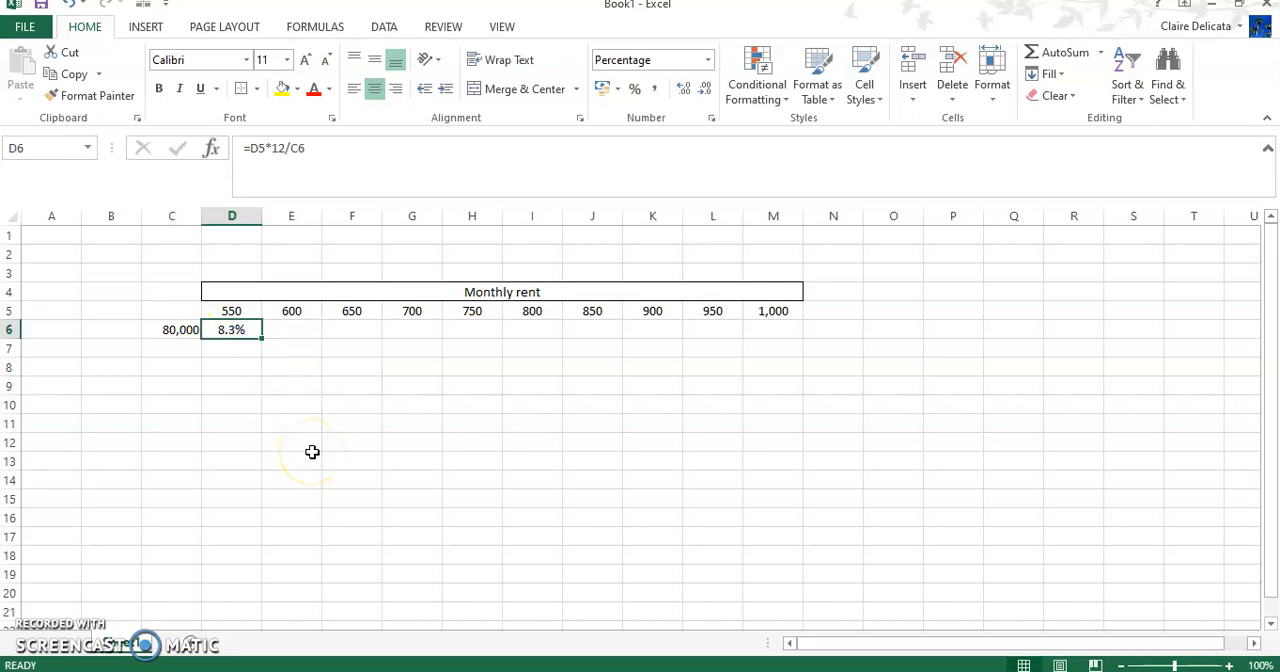
Step: Enter the formula =C6+10000 in C7 to step the value up by 10,000
left_click(179, 353)
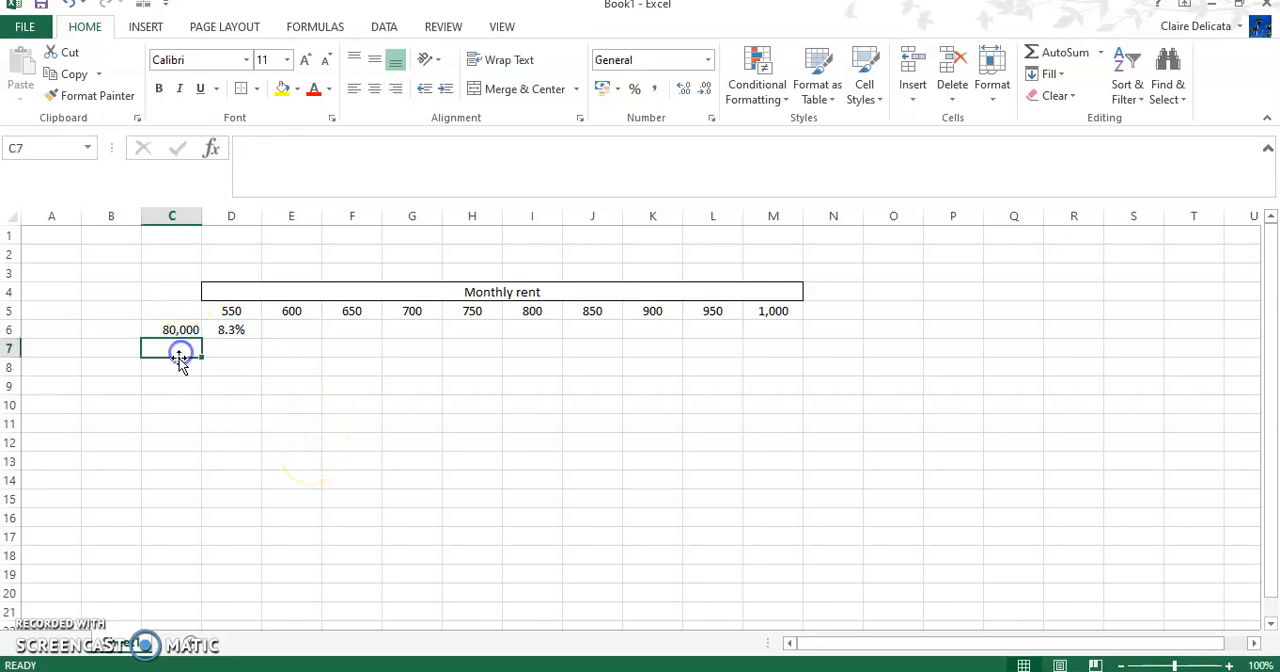
left_click(170, 348)
type("=")
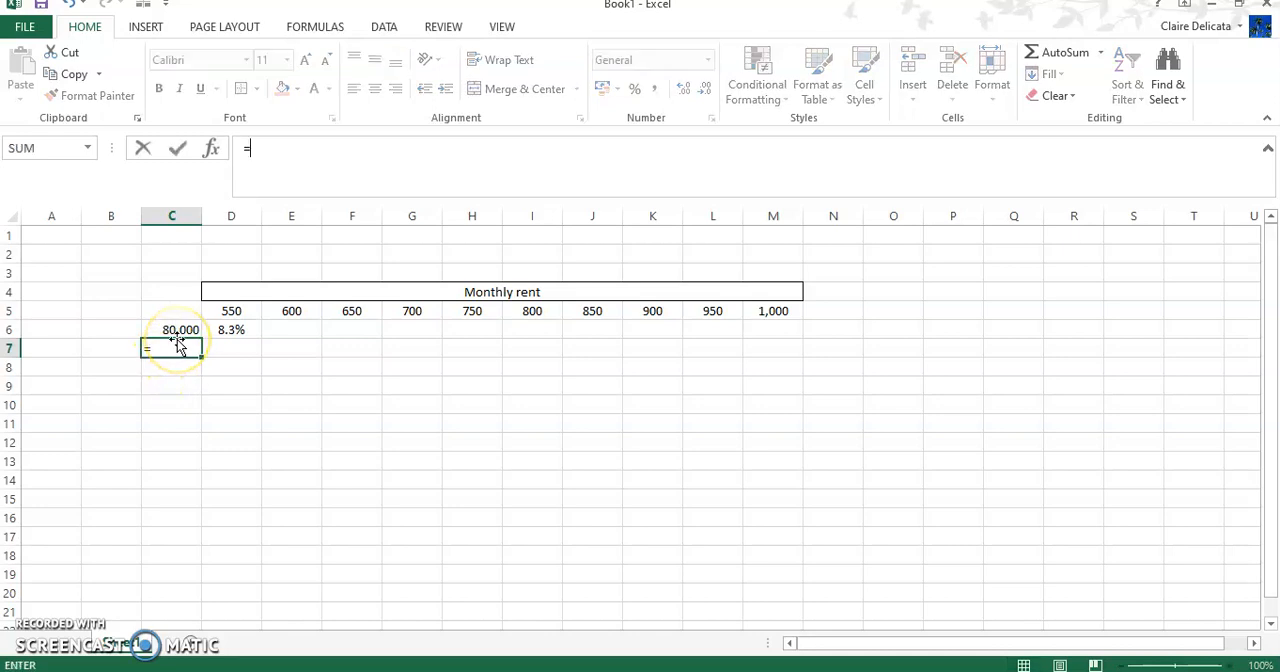
left_click(176, 334)
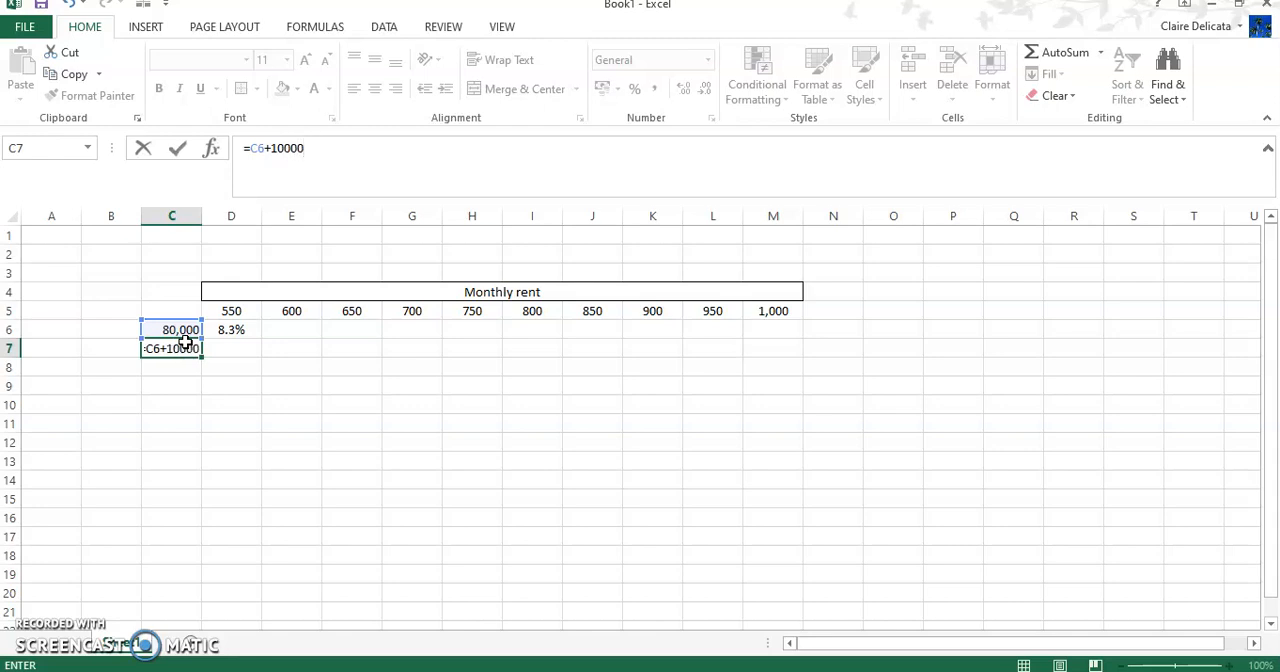
key("Return")
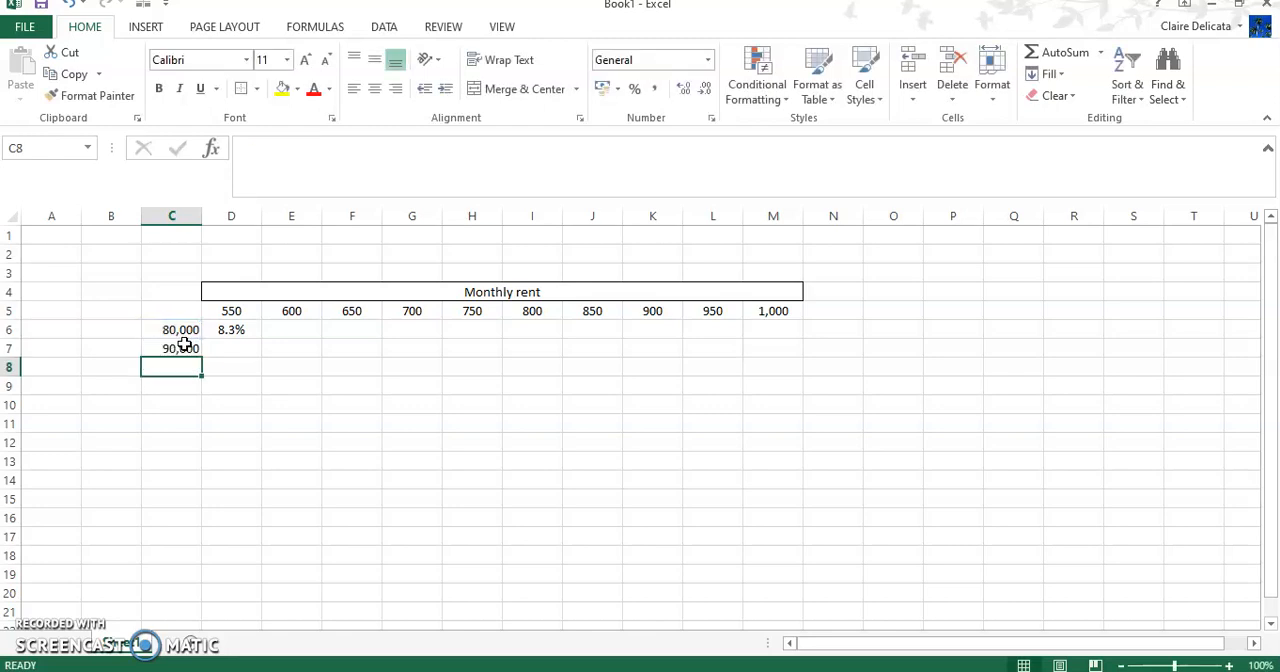
Step: Fill the increment formula from C7 down the column to C18
left_click(184, 346)
left_click_drag(203, 358, 203, 358)
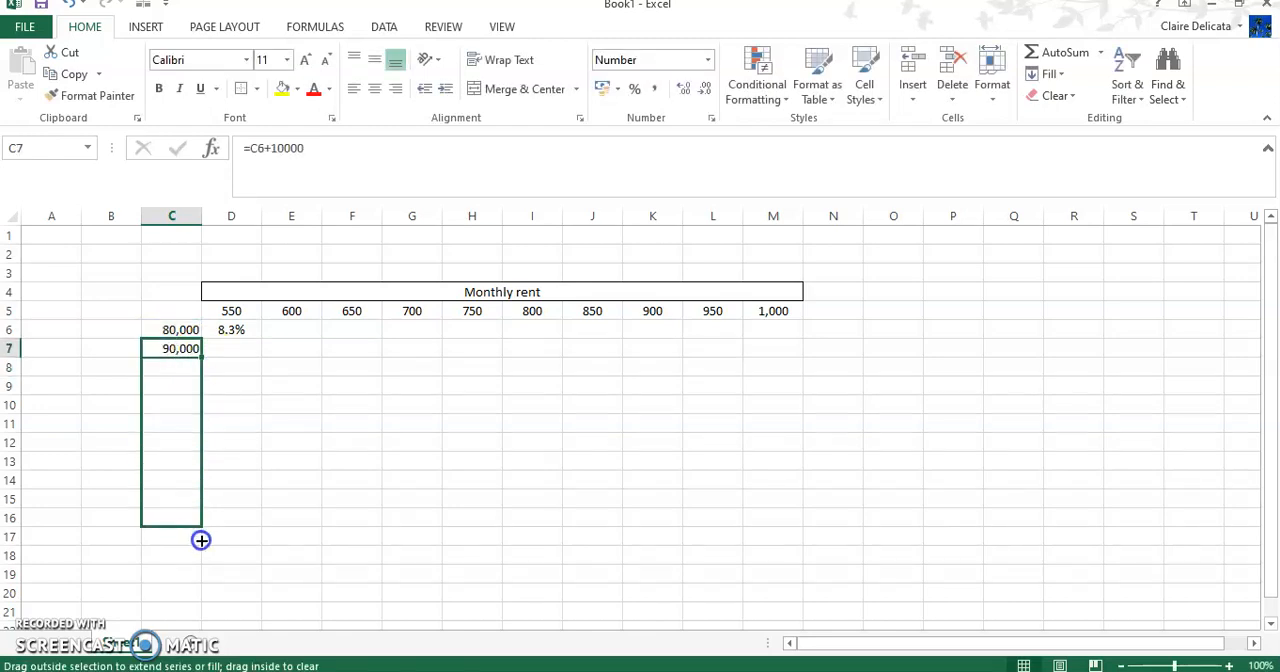
left_click_drag(202, 543, 205, 562)
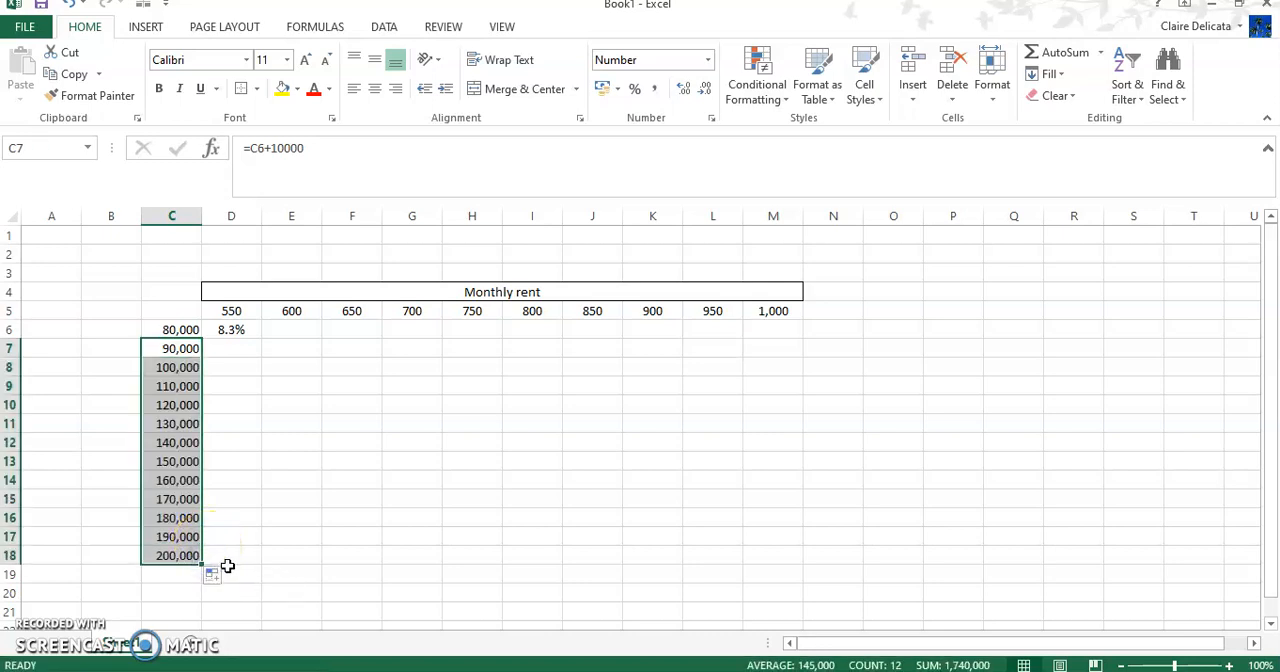
left_click(101, 333)
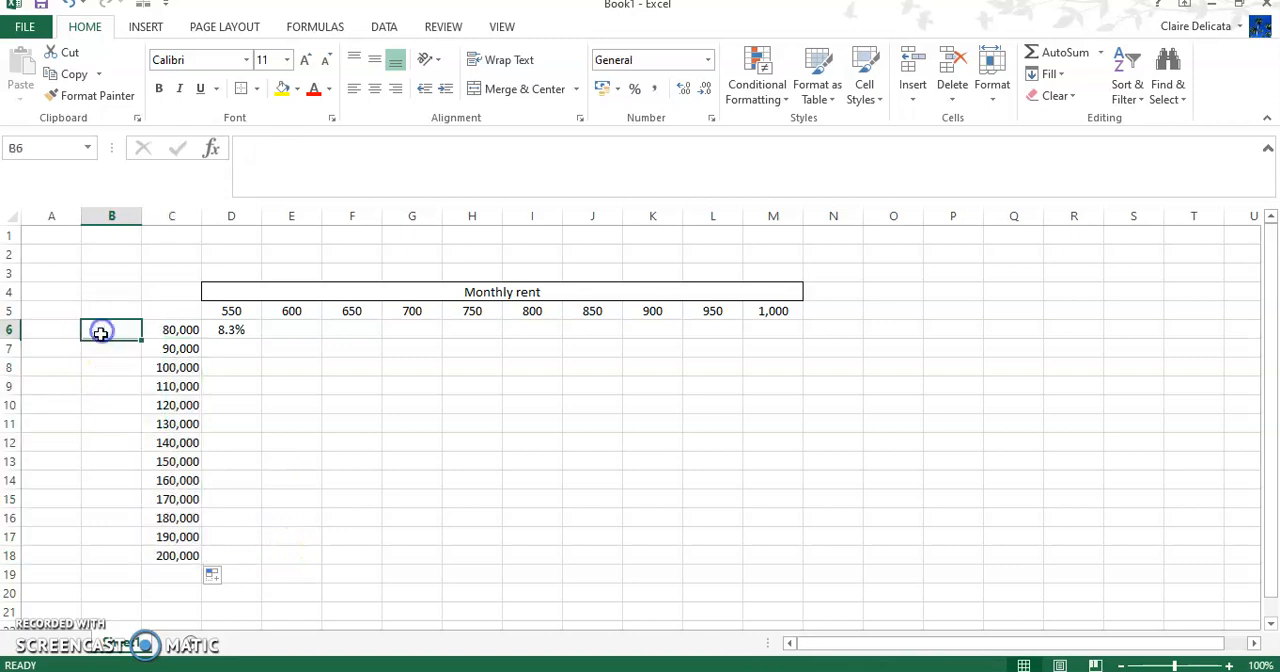
Step: Enter the heading "Purchase cost" in B6, split over two lines within the cell
type("Purc")
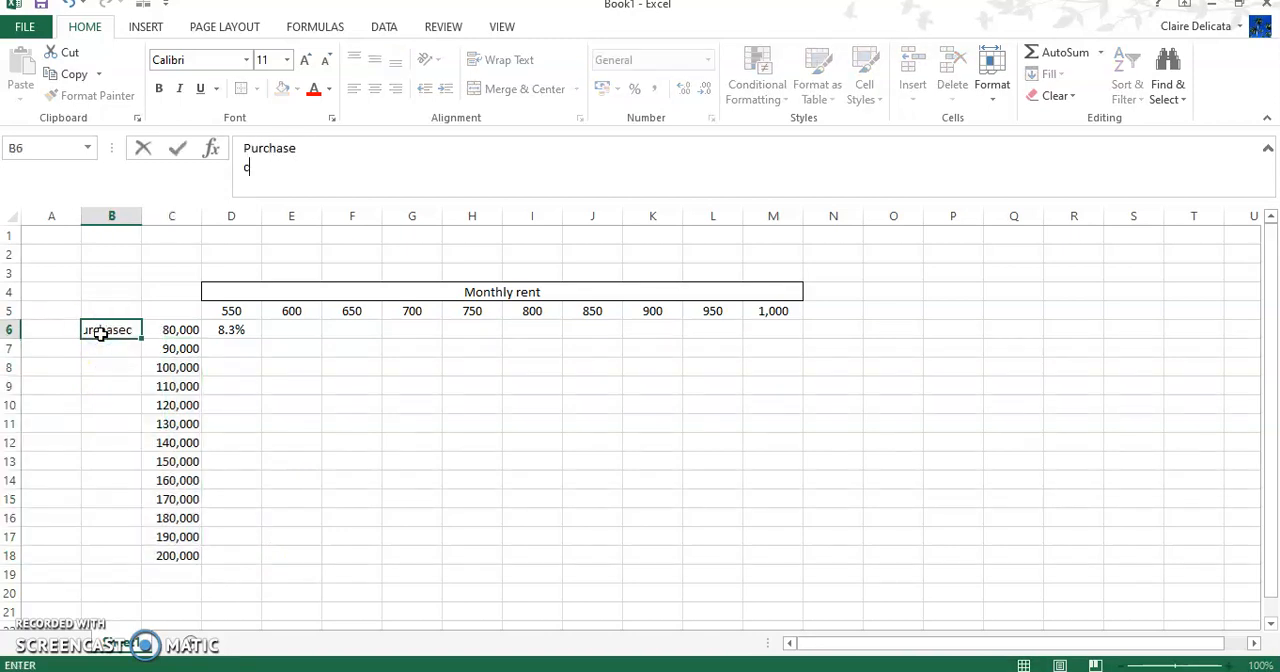
type("hase")
key("alt+Return")
type("cost")
key("Return")
Step: Merge and center B6:B18 with middle alignment and an outside border, and autofit the height of row 6
left_click_drag(100, 341, 110, 574)
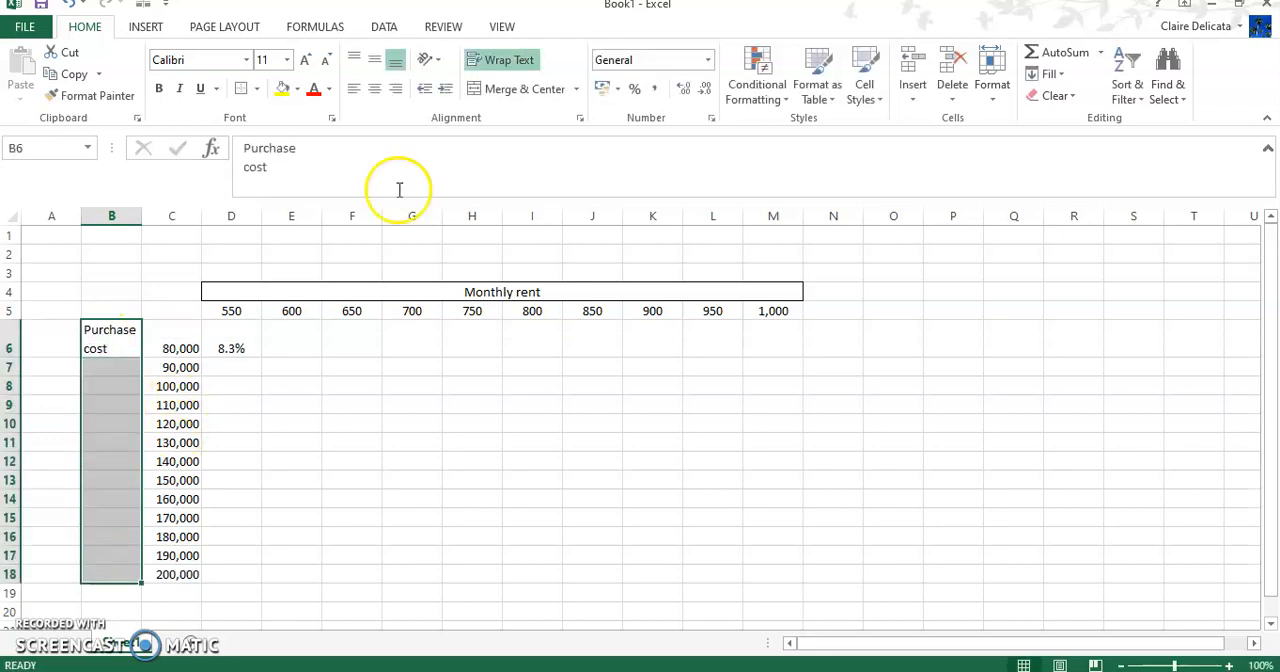
left_click(510, 89)
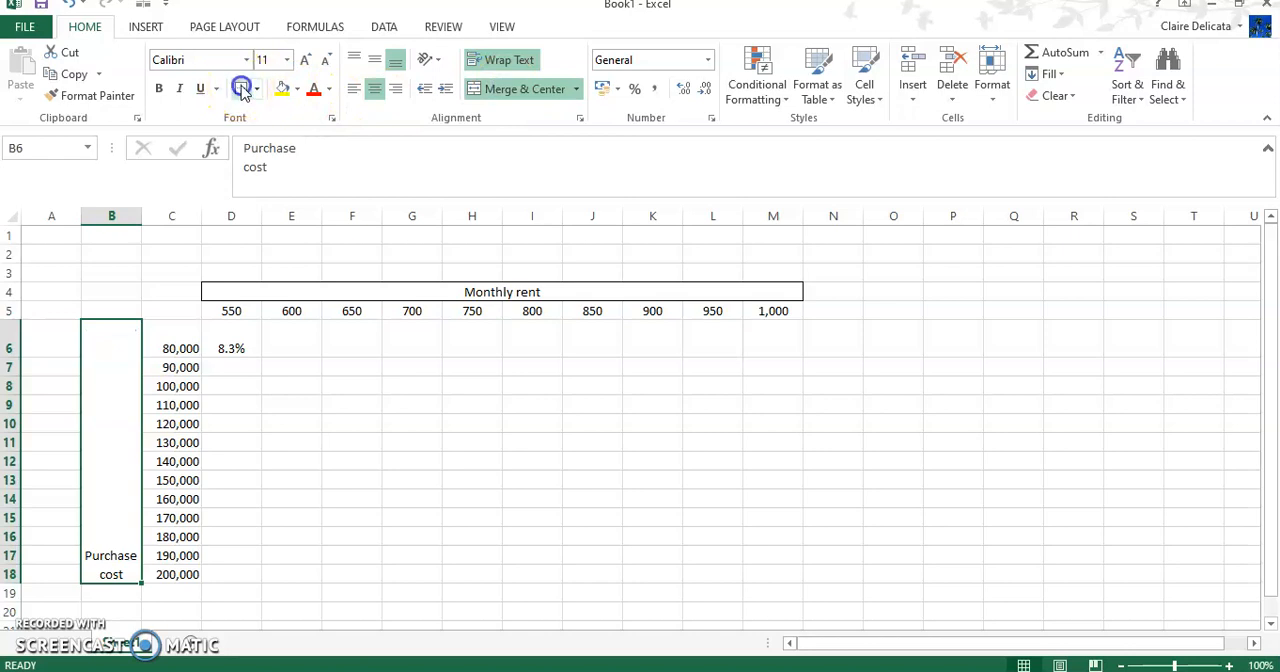
left_click(374, 60)
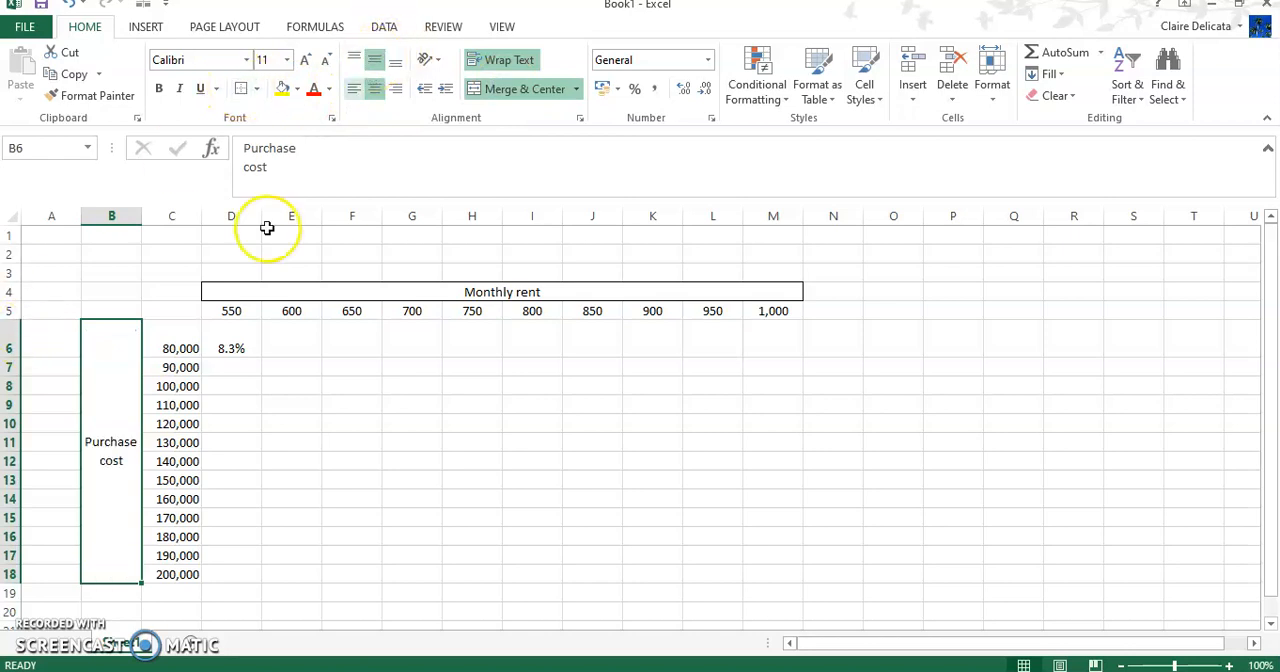
double_click(10, 357)
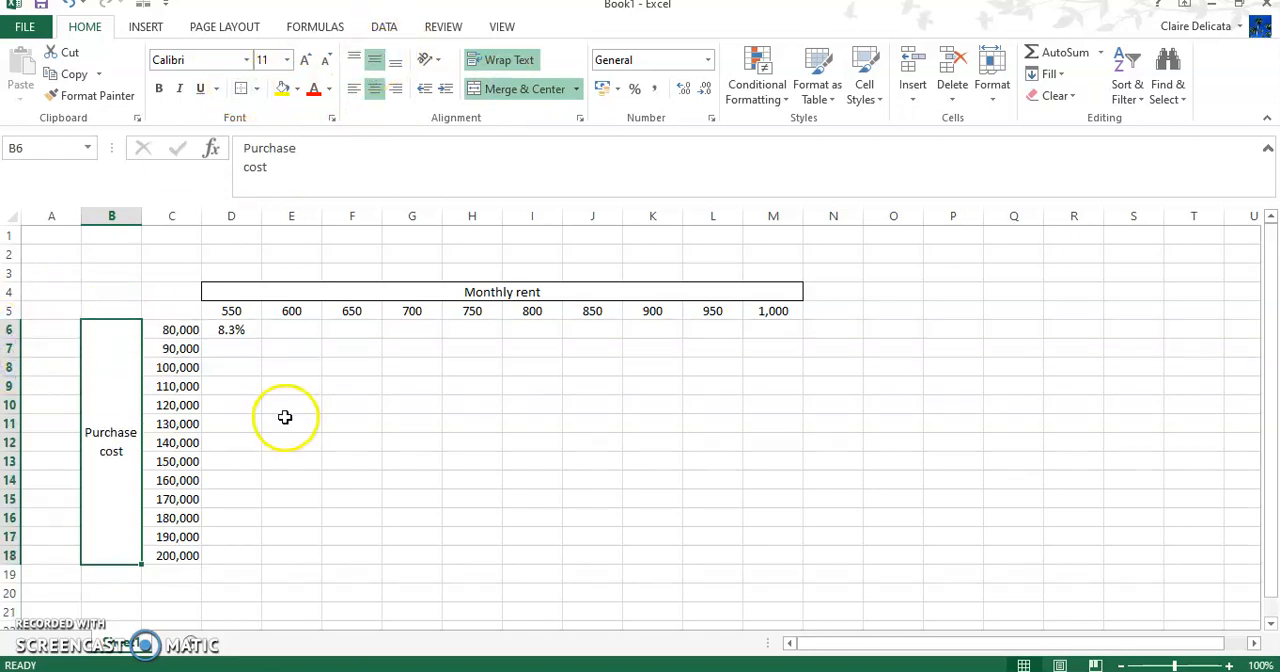
left_click(251, 417)
Step: Change the yield formula in D6 to =D$5*12/$C6 and fill it across the range D6:M18
left_click(235, 331)
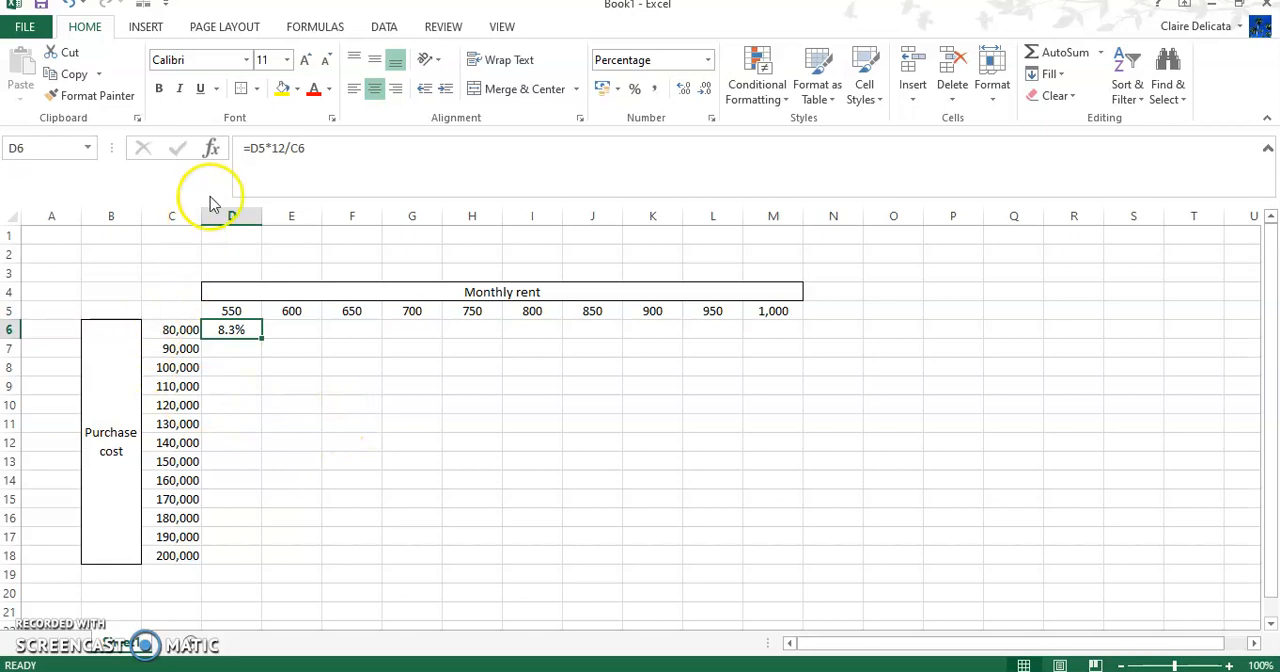
left_click(226, 311)
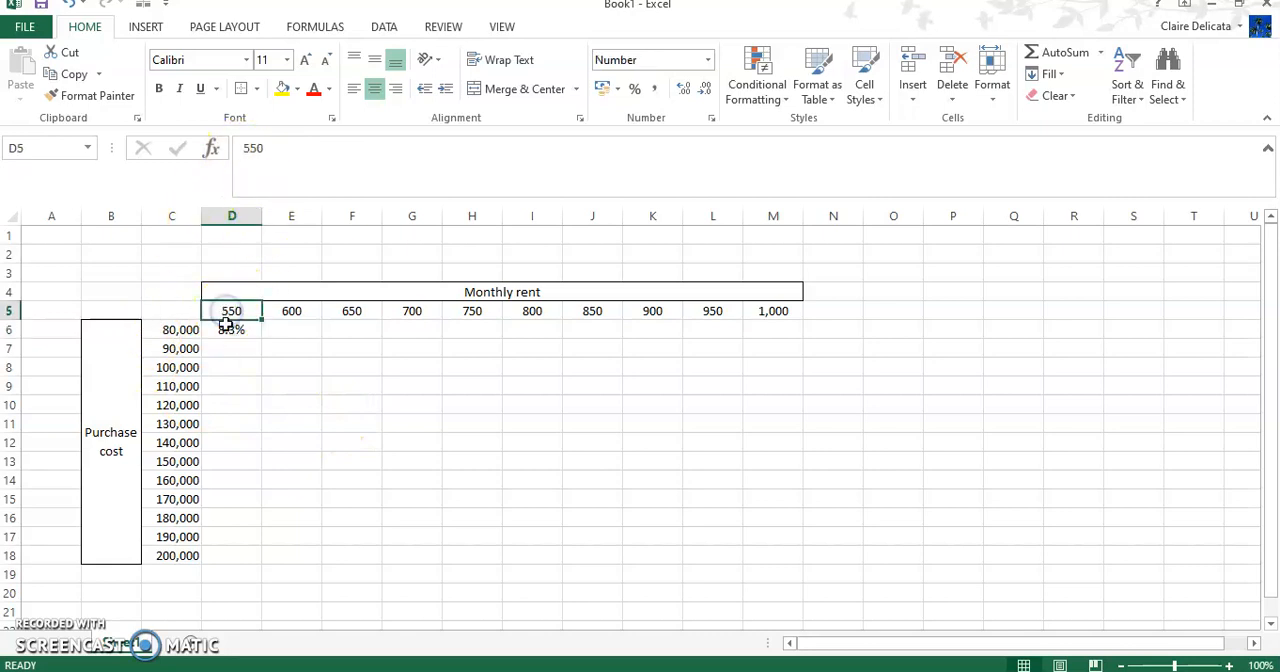
left_click(230, 327)
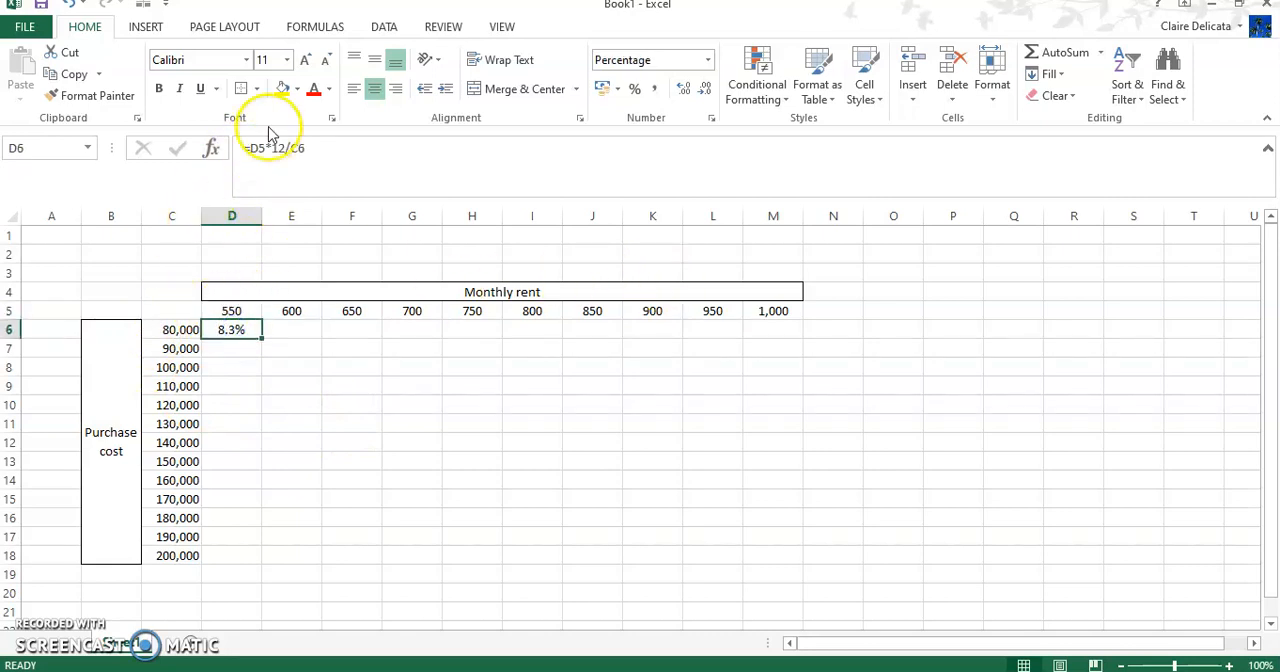
left_click(260, 148)
type("$")
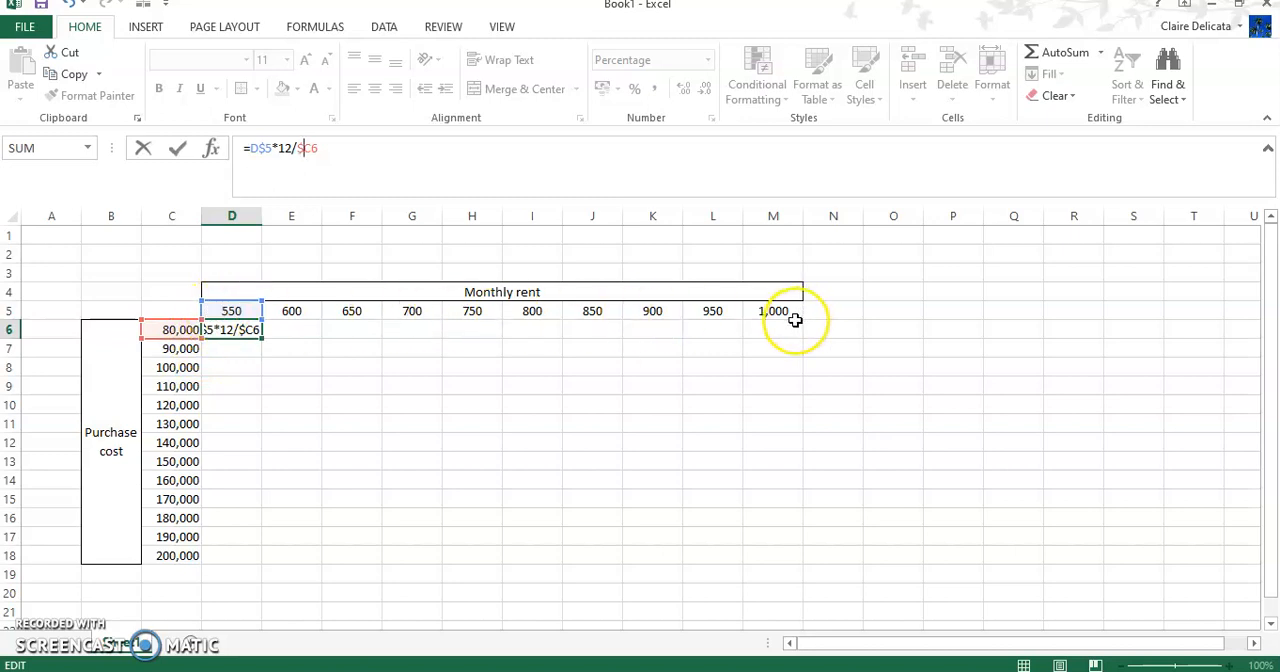
key("Return")
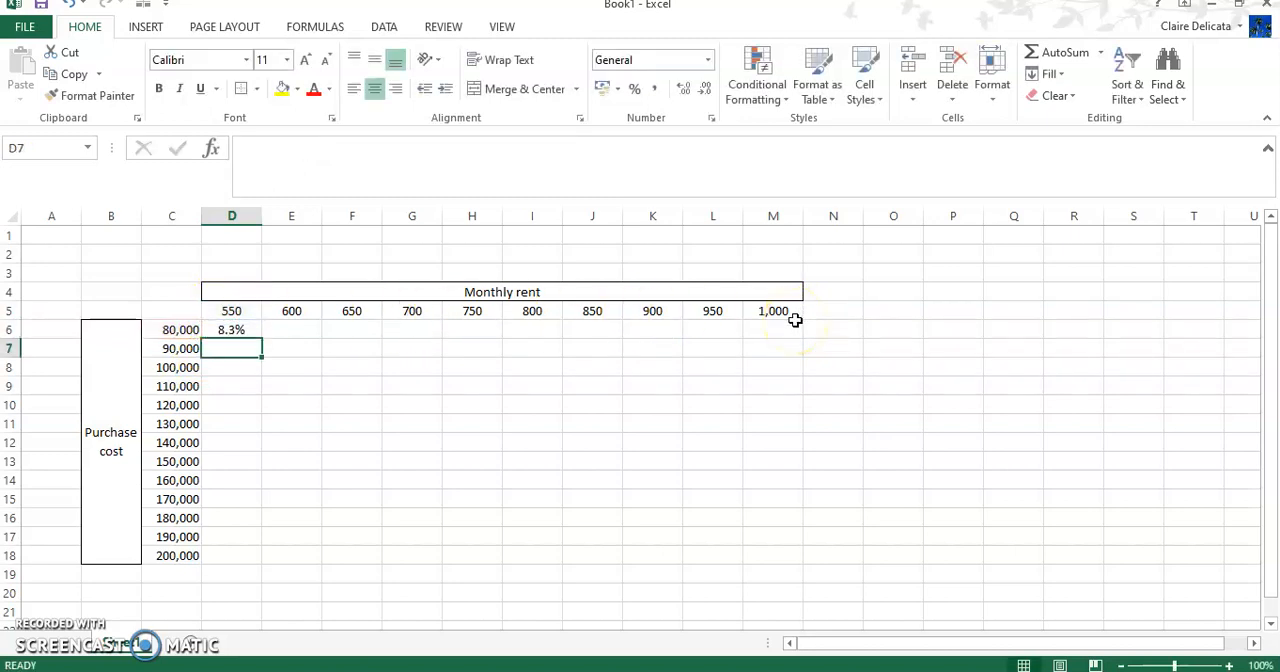
left_click(255, 334)
left_click_drag(262, 341, 807, 559)
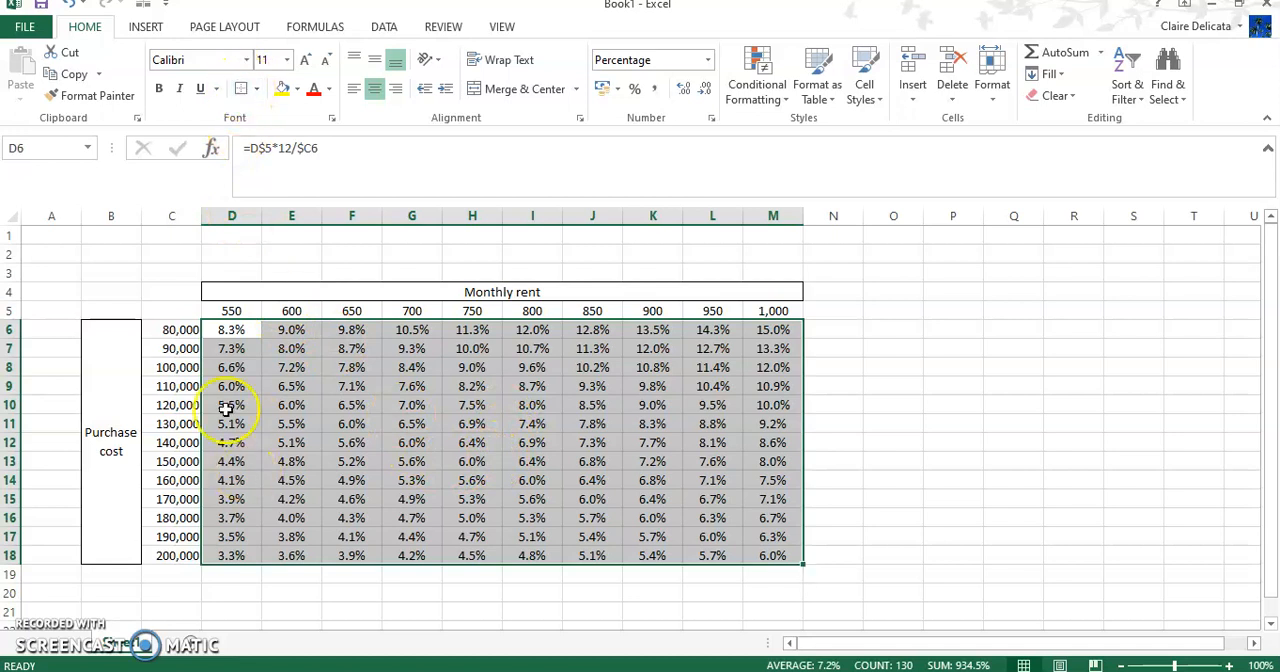
Step: Give the yields D6:M18, the purchase costs C6:C18 and the rents D5:M5 outside borders
left_click_drag(175, 330, 186, 556)
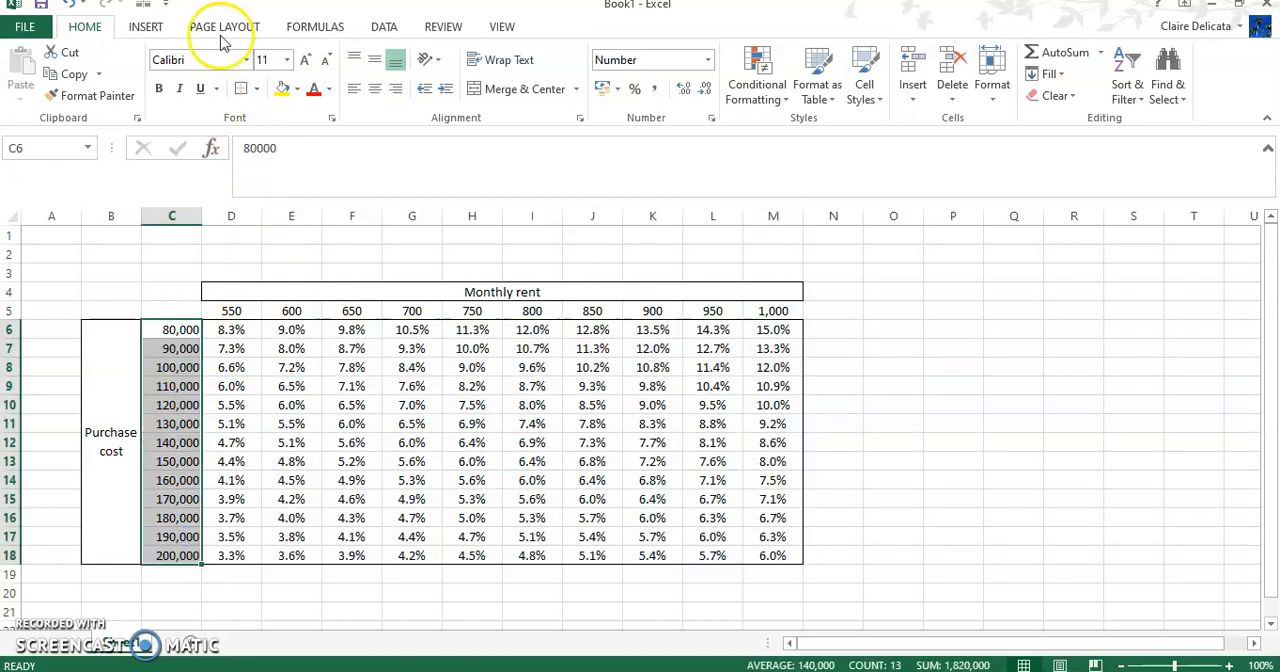
left_click_drag(232, 312, 752, 316)
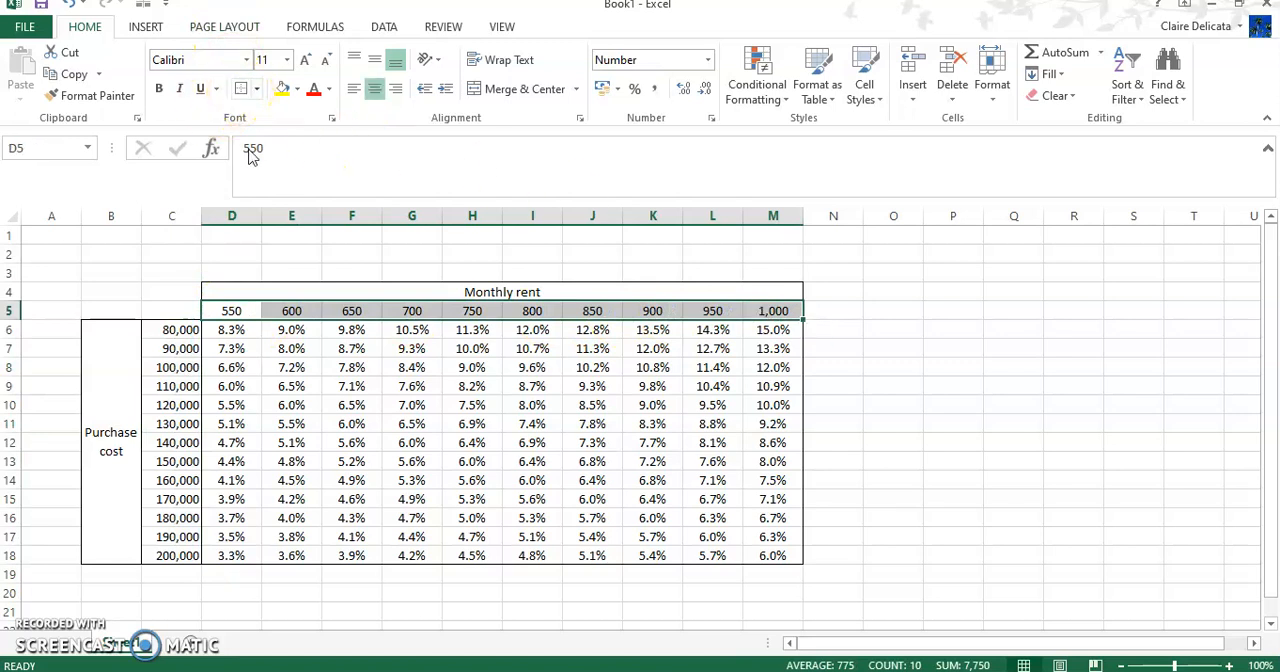
Step: Add fine dotted horizontal inside borders between the rows of C6:M18
left_click_drag(172, 330, 766, 548)
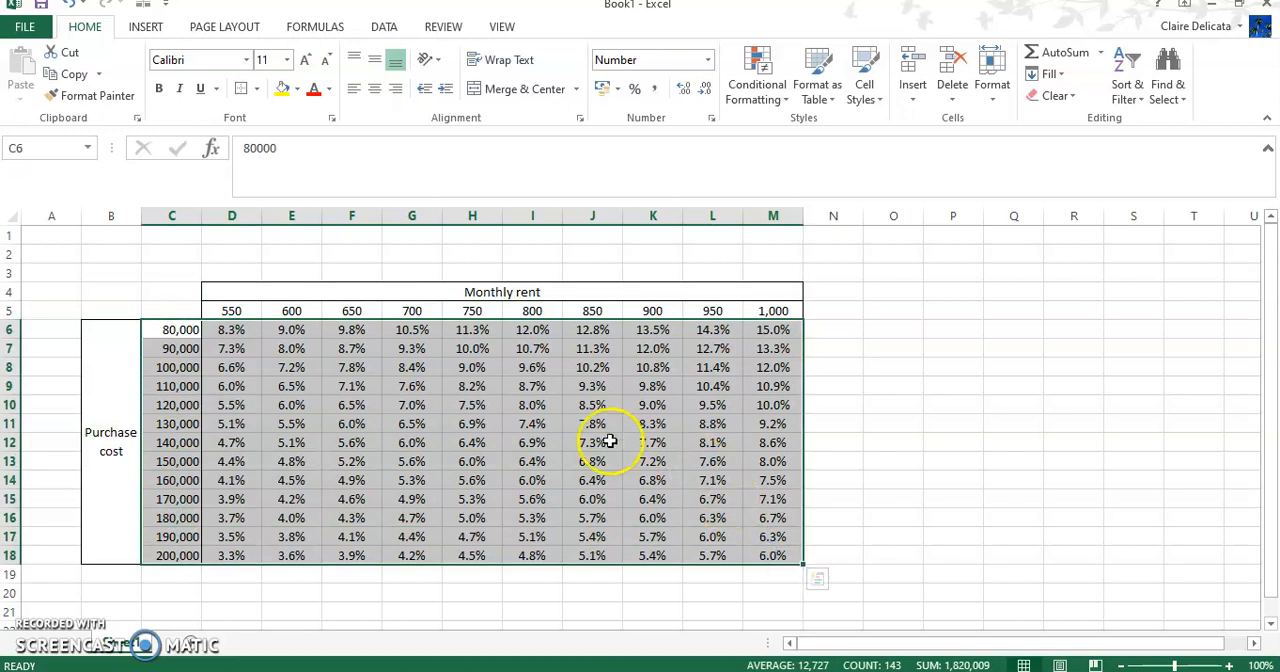
right_click(610, 443)
left_click(662, 368)
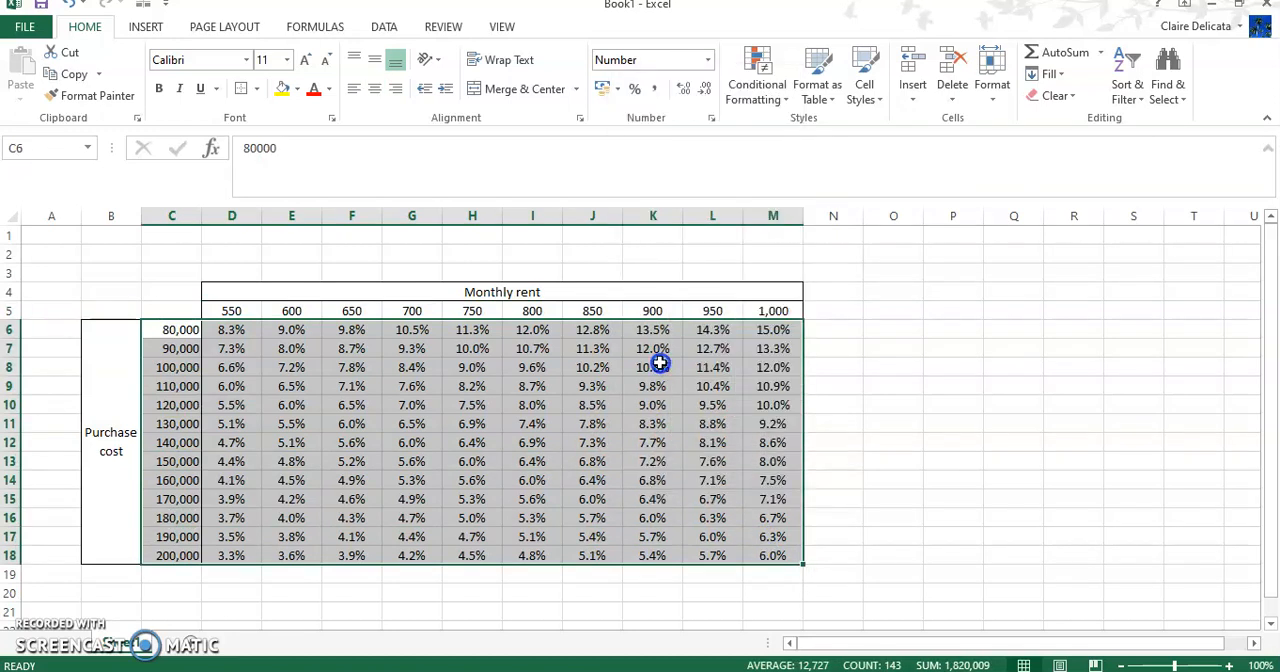
left_click(617, 180)
left_click(463, 254)
left_click(587, 339)
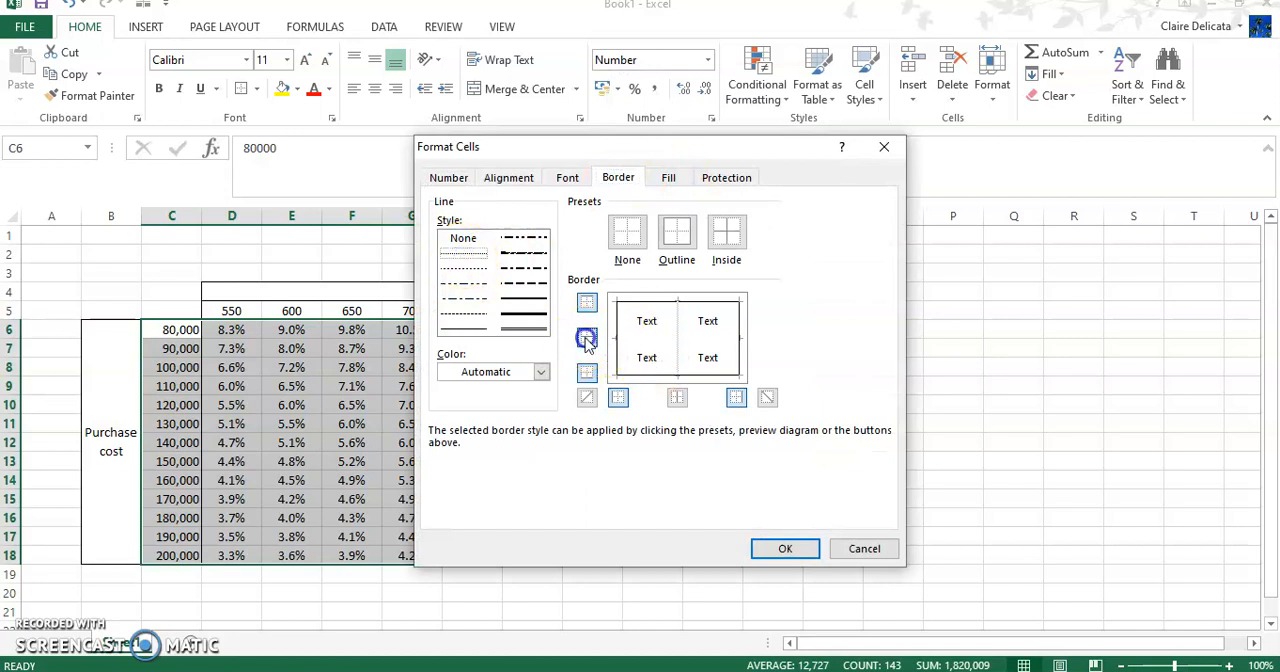
left_click(785, 548)
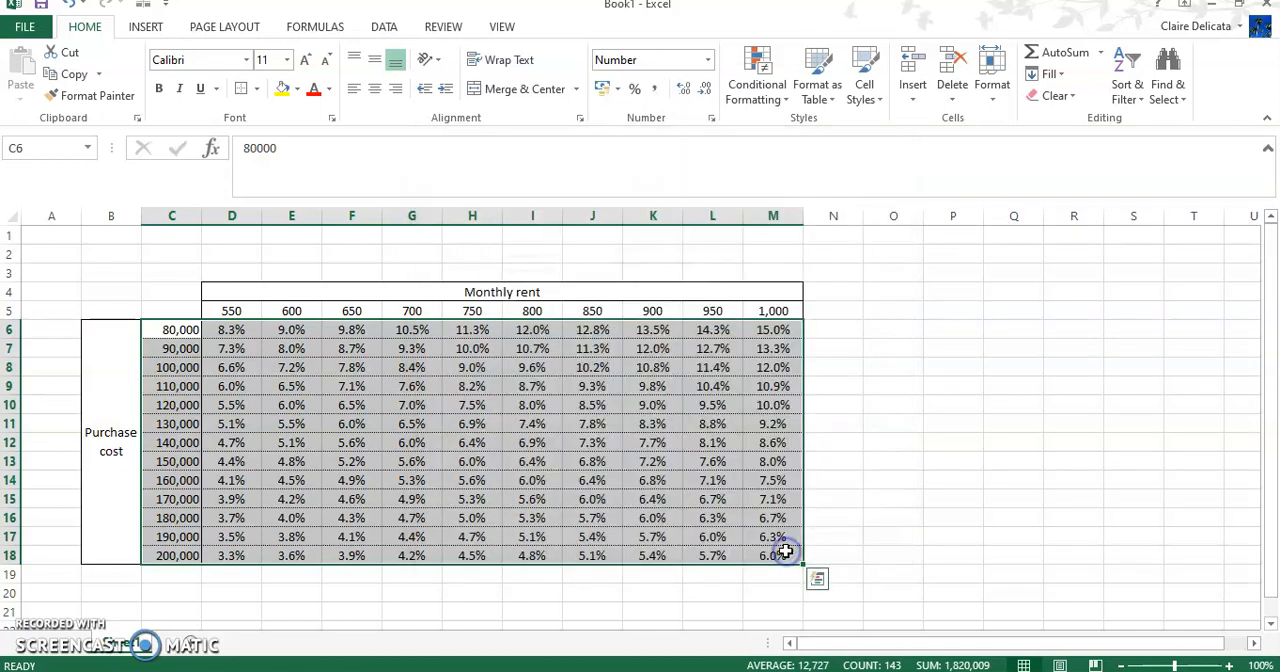
Step: Hide the worksheet's gridlines
left_click(503, 27)
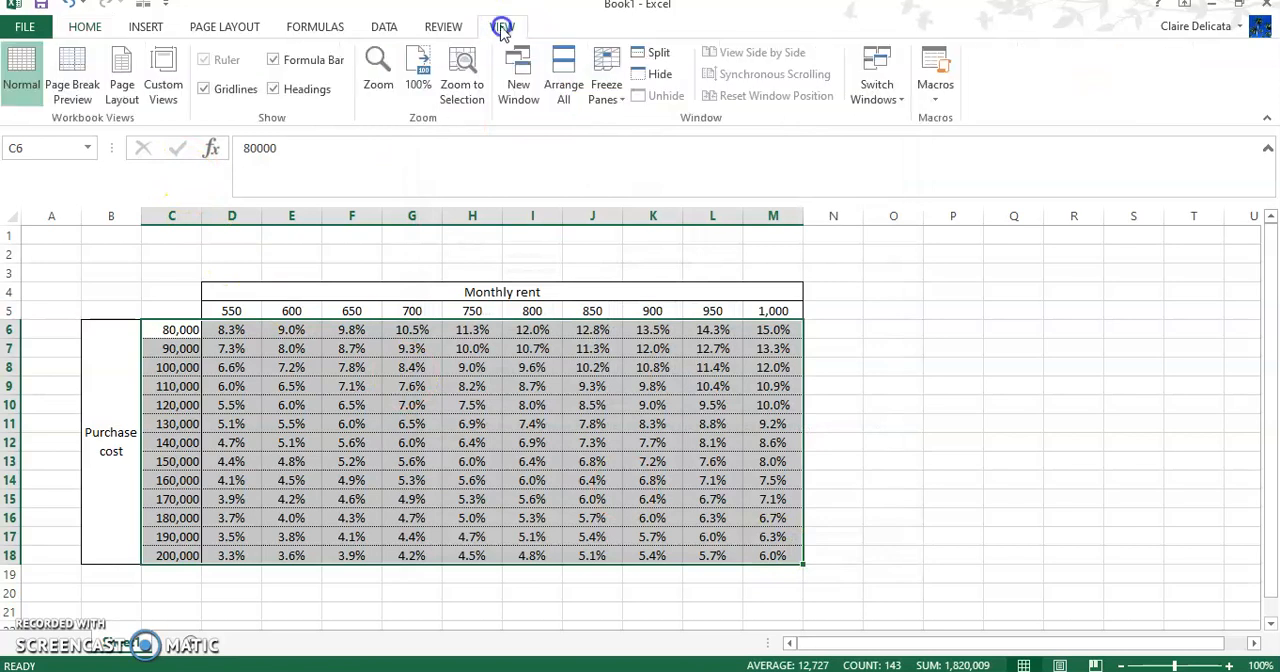
left_click(212, 89)
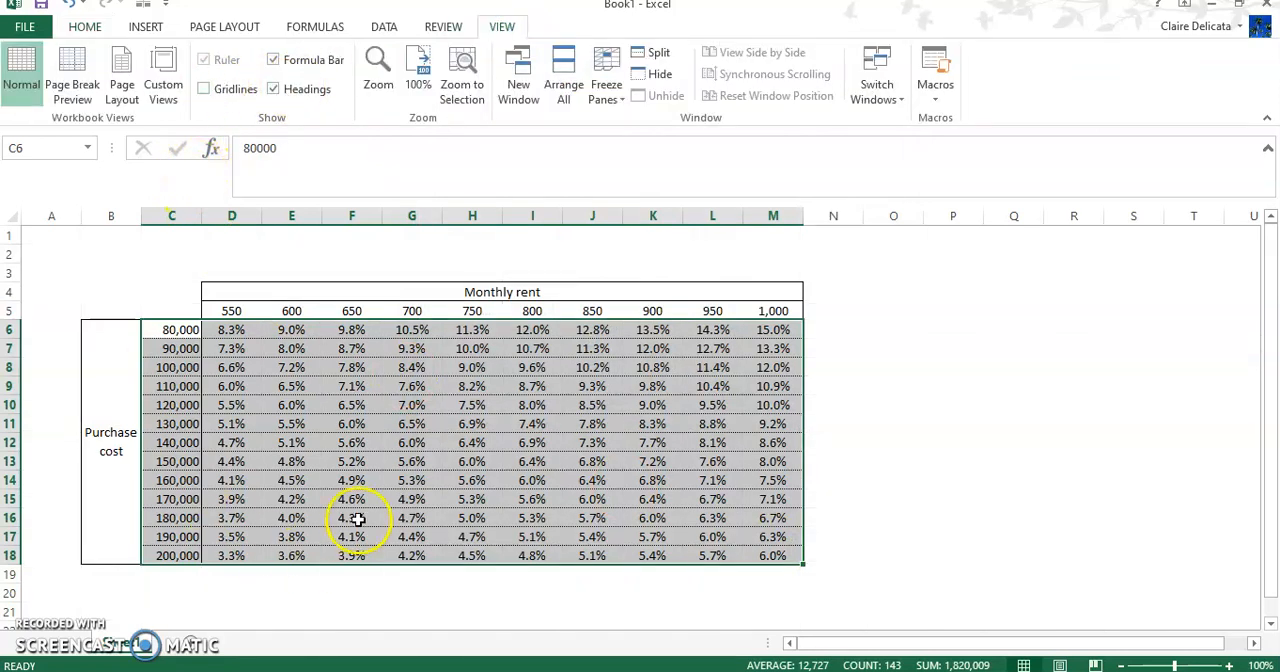
left_click(312, 591)
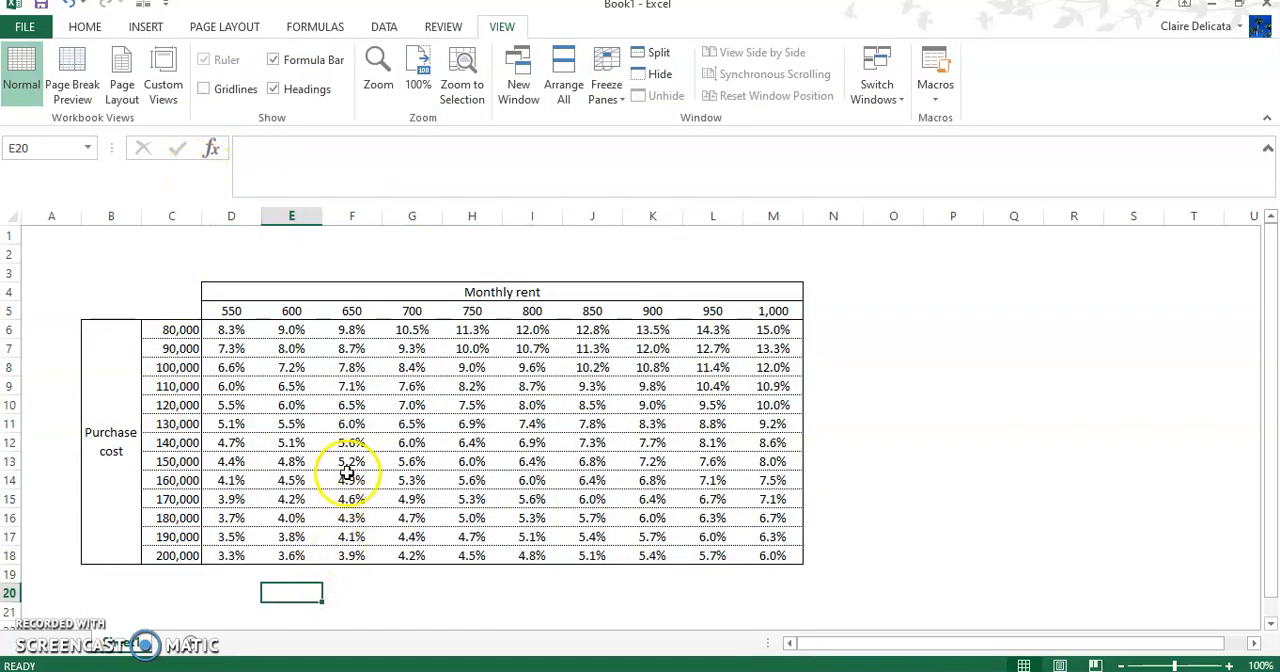
Step: Make the "Monthly rent" and "Purchase cost" headings bold and shrink the formula bar to one line
left_click(310, 291)
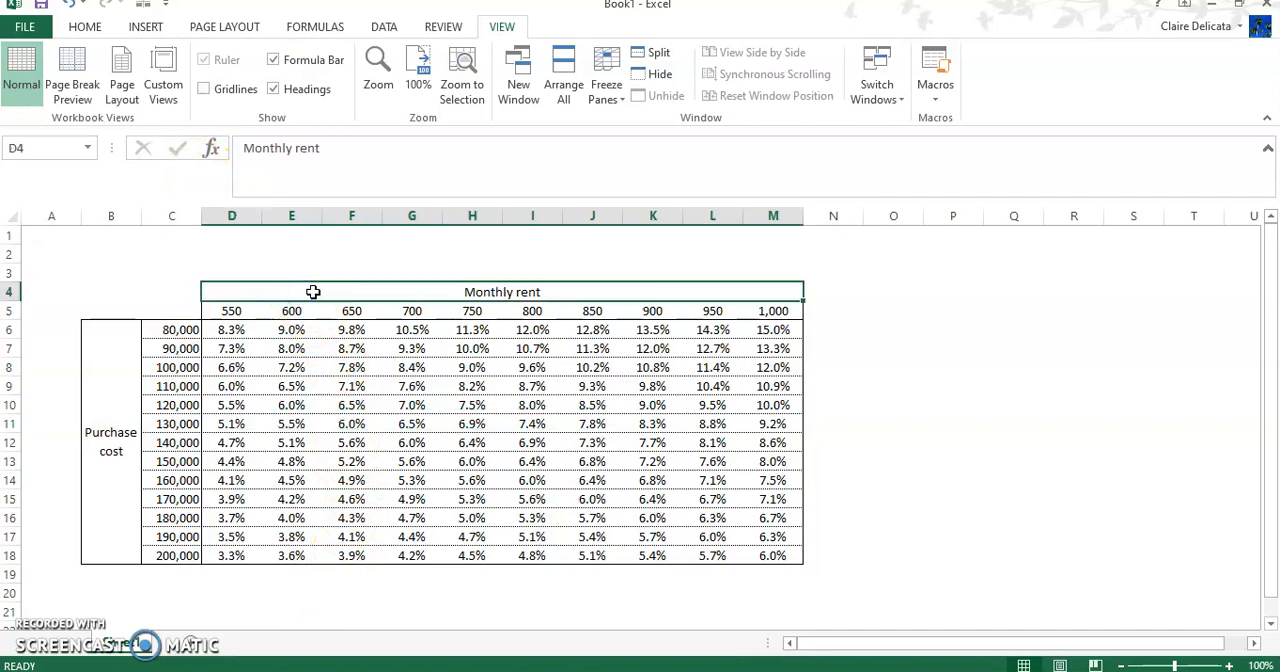
left_click(122, 392)
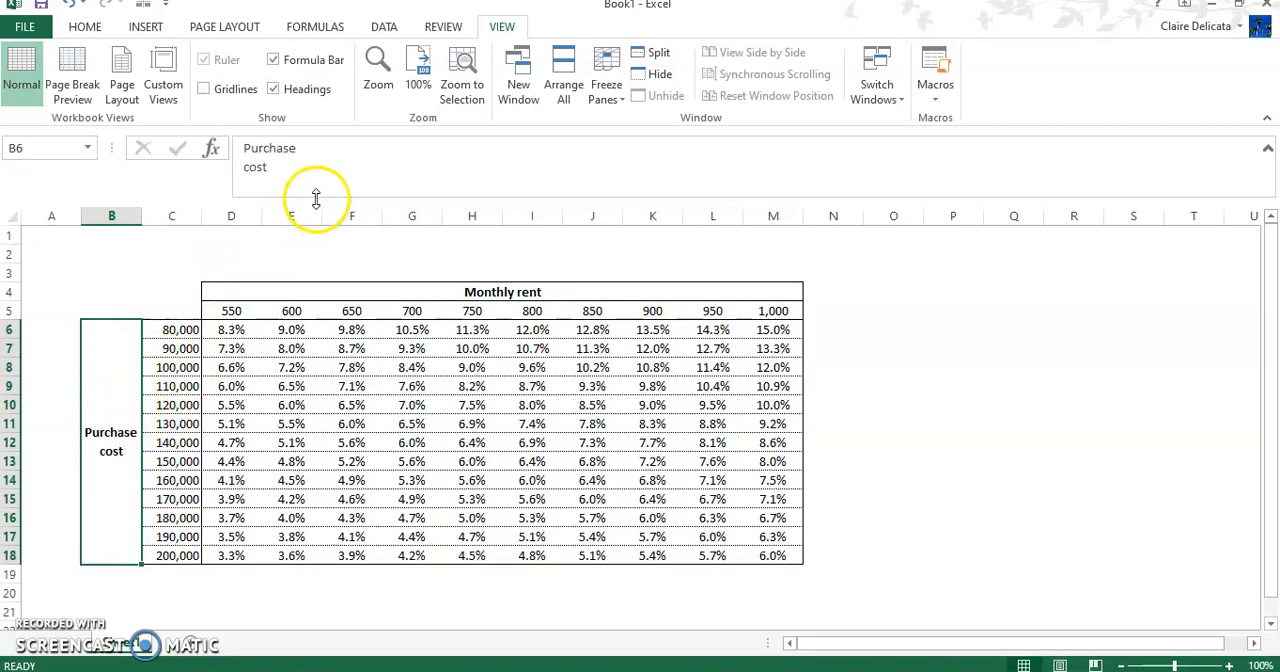
left_click_drag(314, 194, 330, 155)
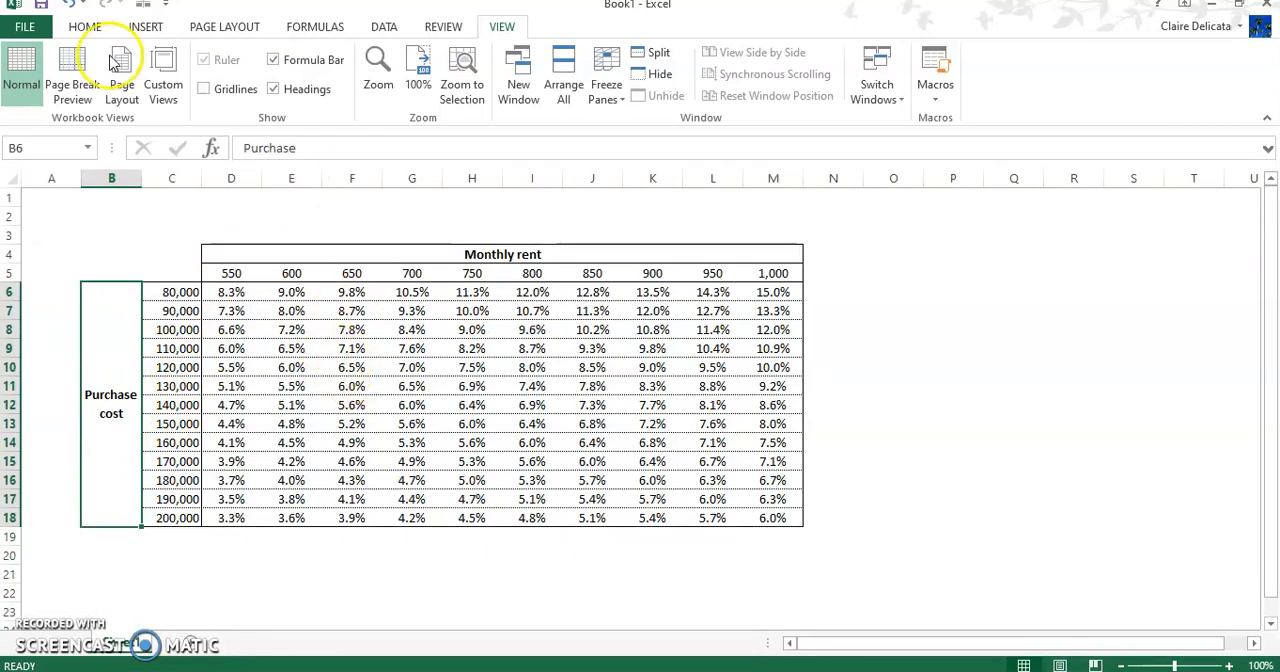
Step: Add a Greater Than conditional formatting rule to D6:M18 for values above 7.99% with Green Fill with Dark Green Text
left_click(85, 26)
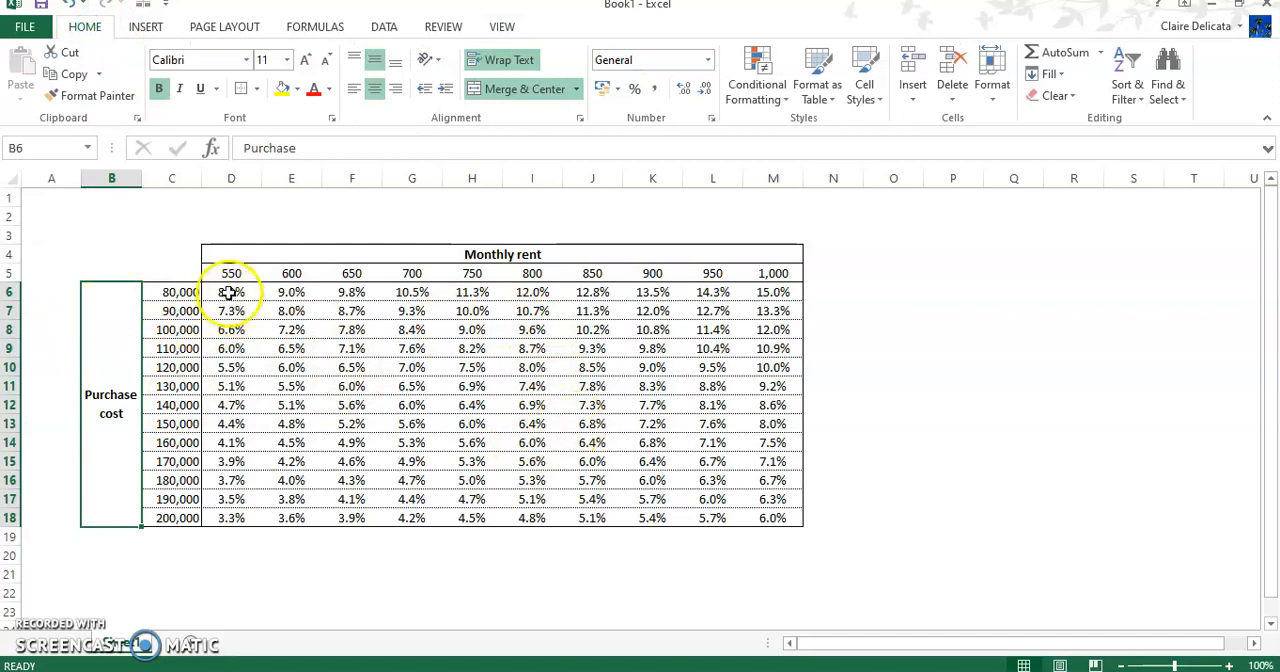
left_click_drag(231, 295, 773, 517)
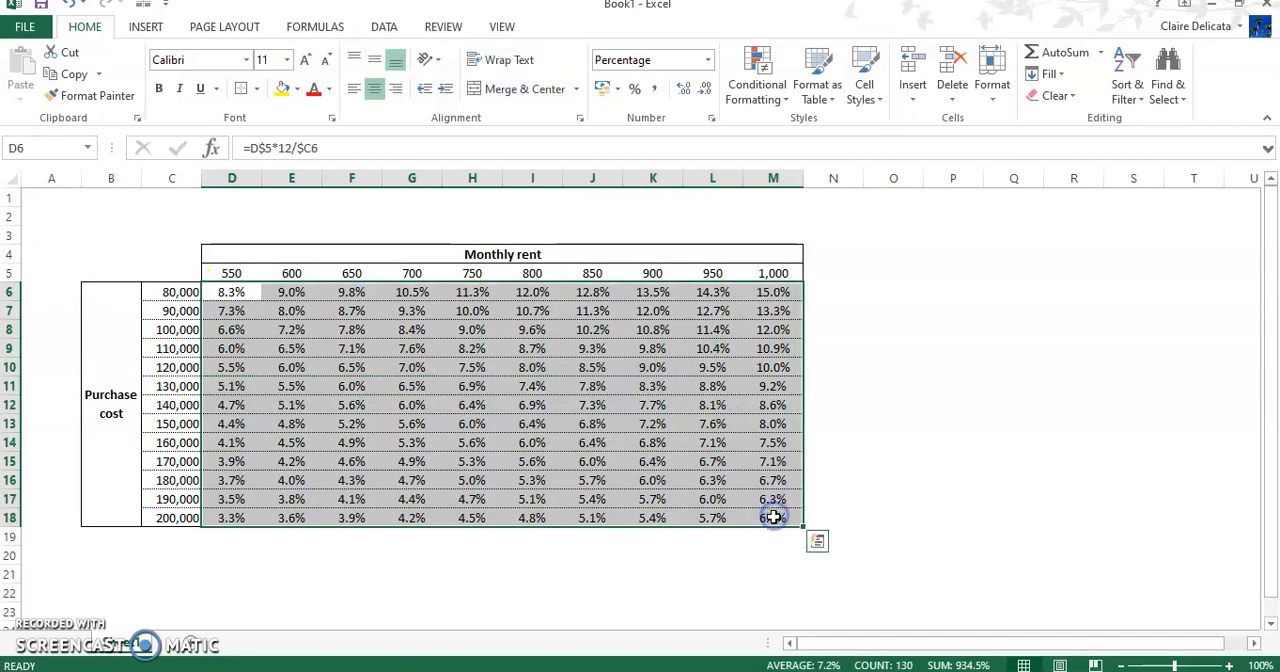
left_click(768, 103)
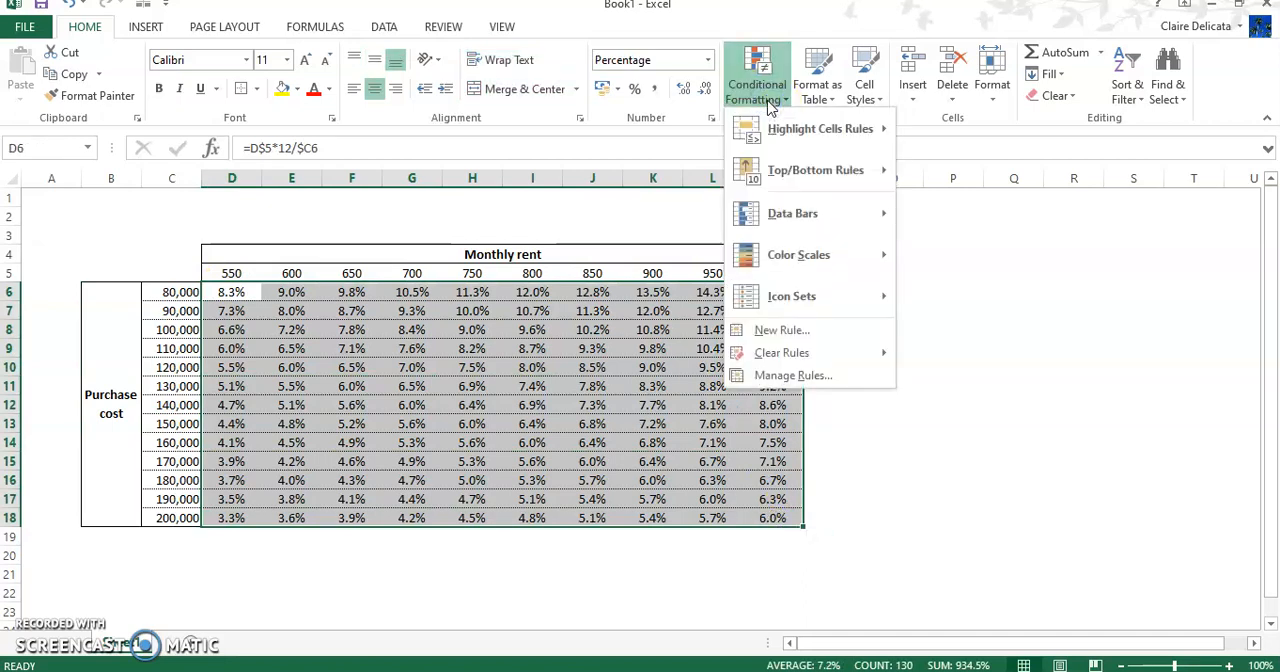
mouse_move(810, 128)
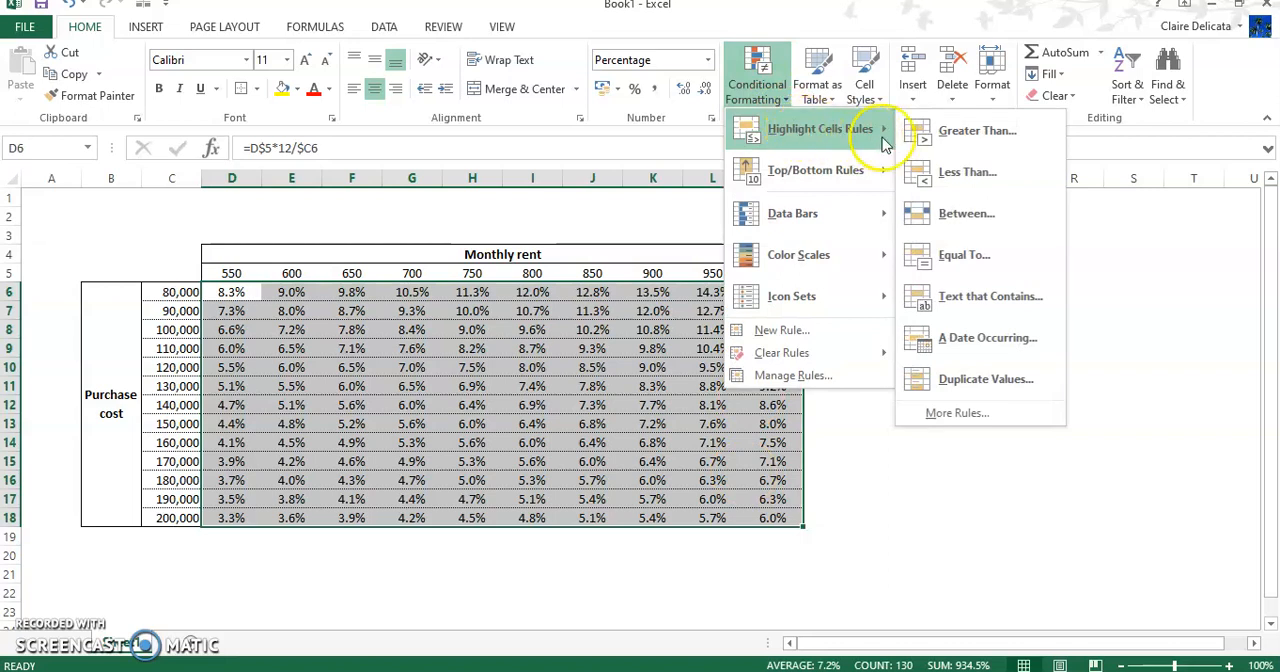
left_click(975, 133)
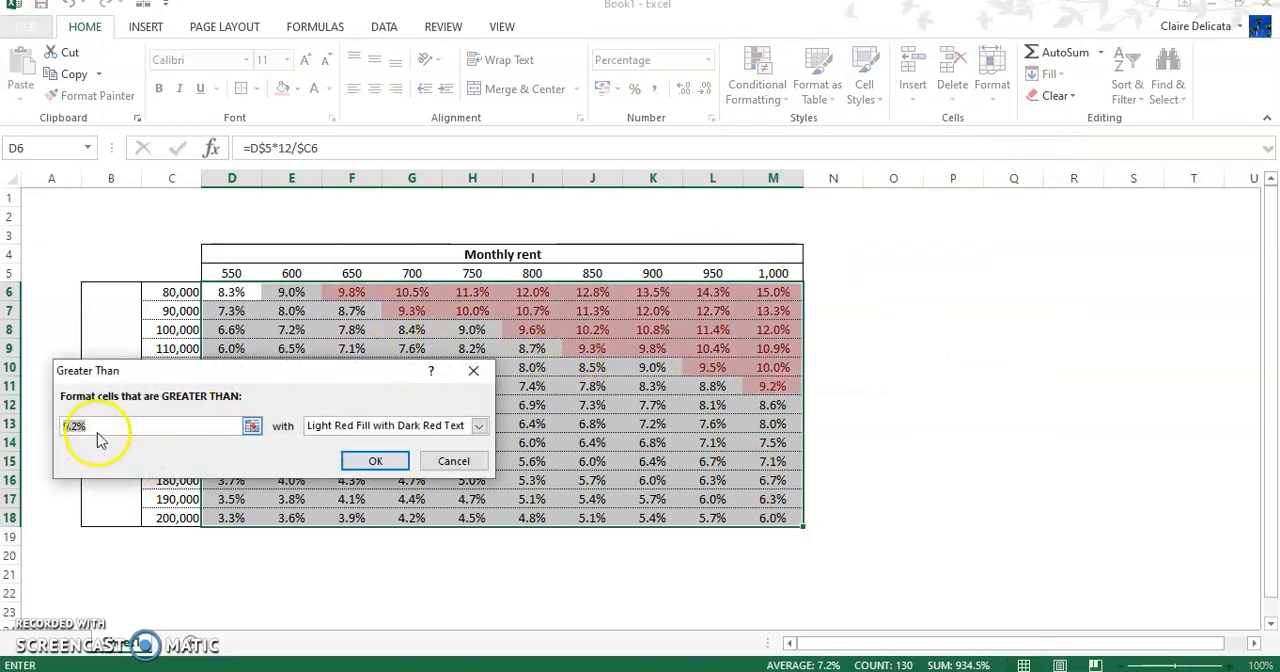
type("7.")
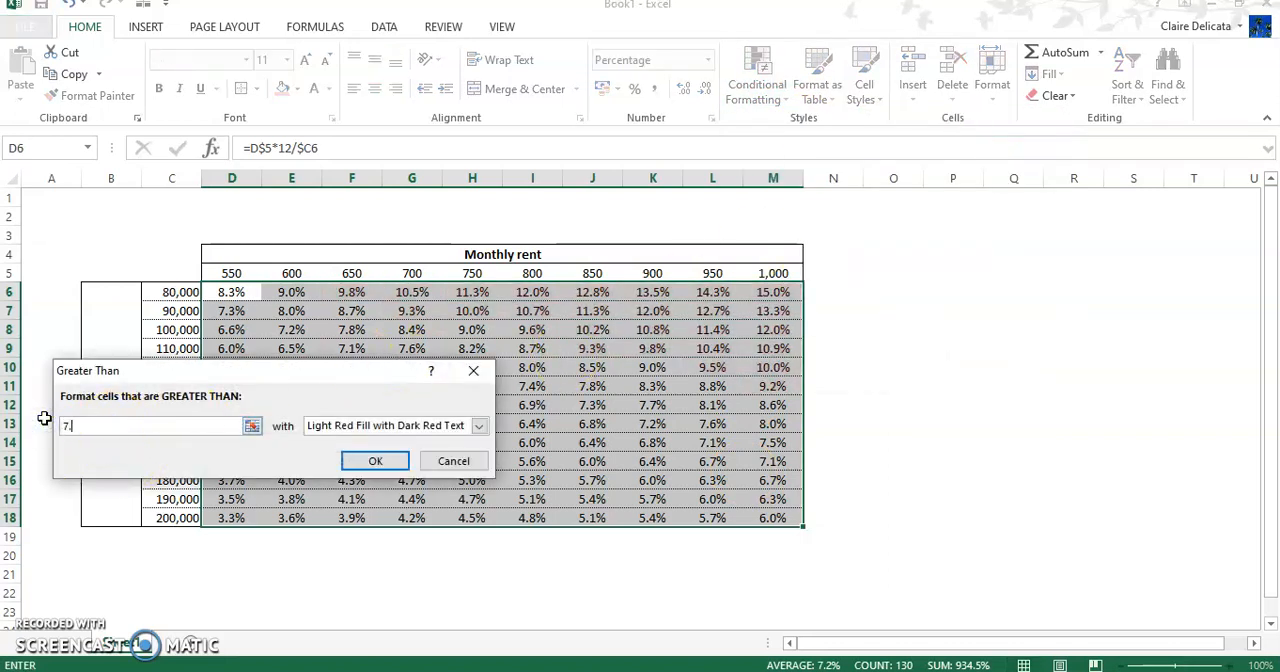
type("99%")
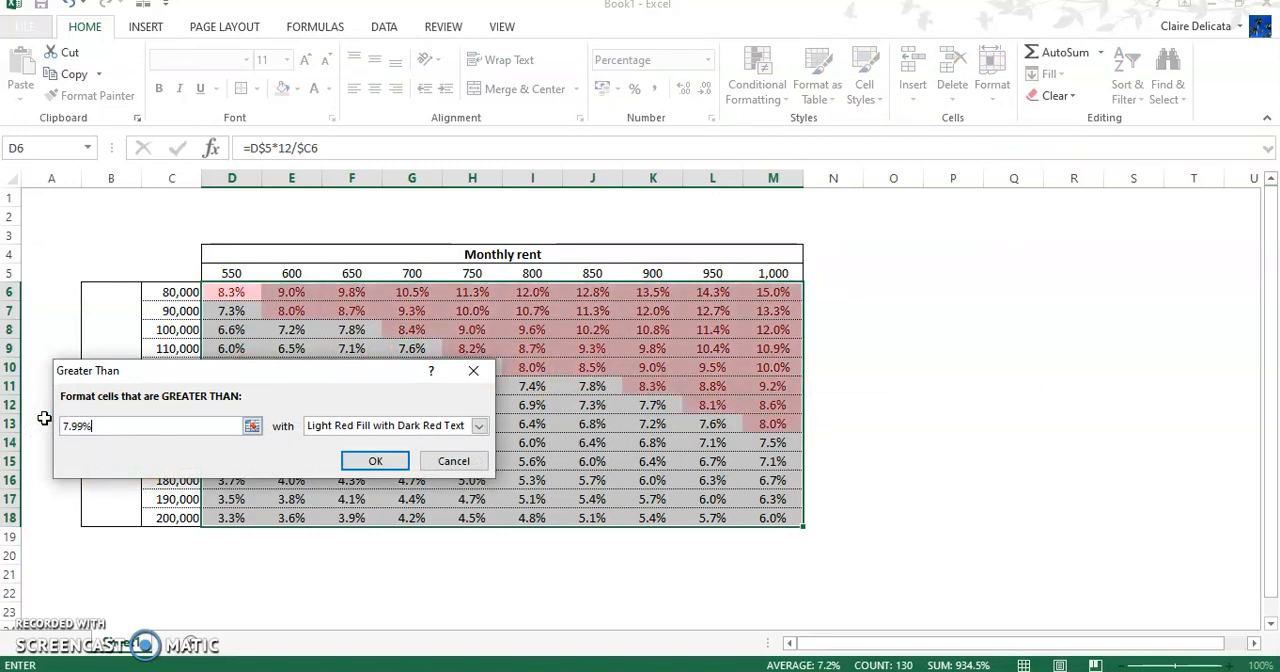
left_click(479, 426)
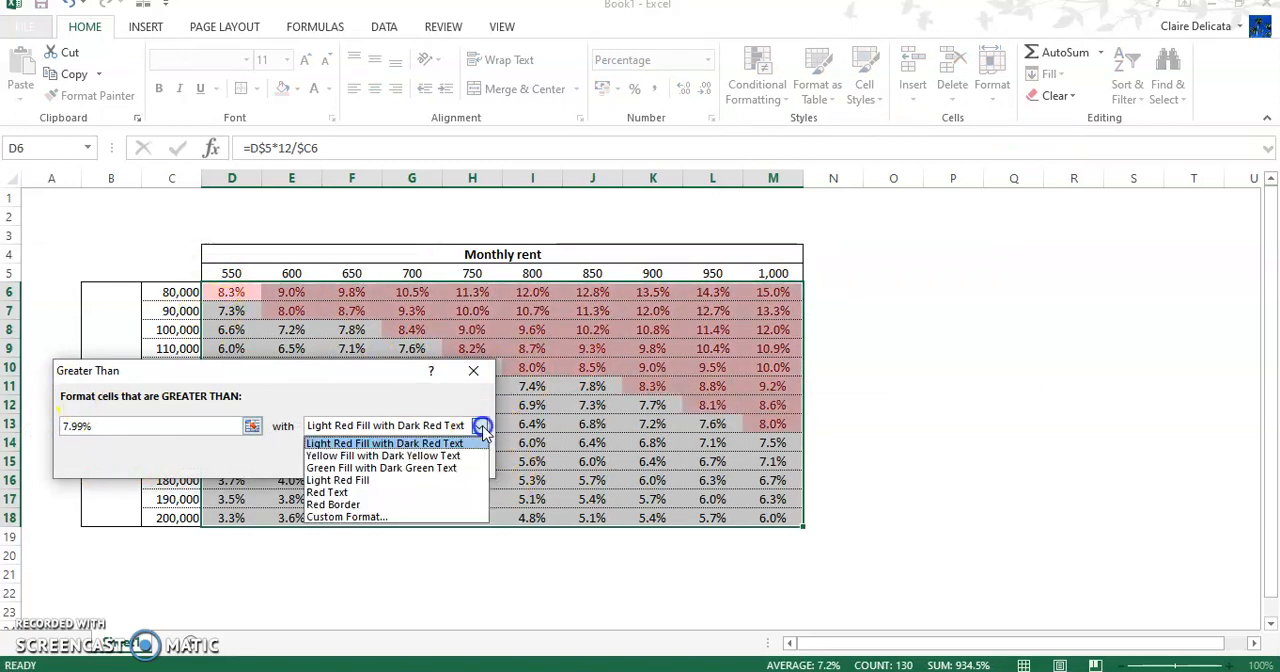
left_click(347, 467)
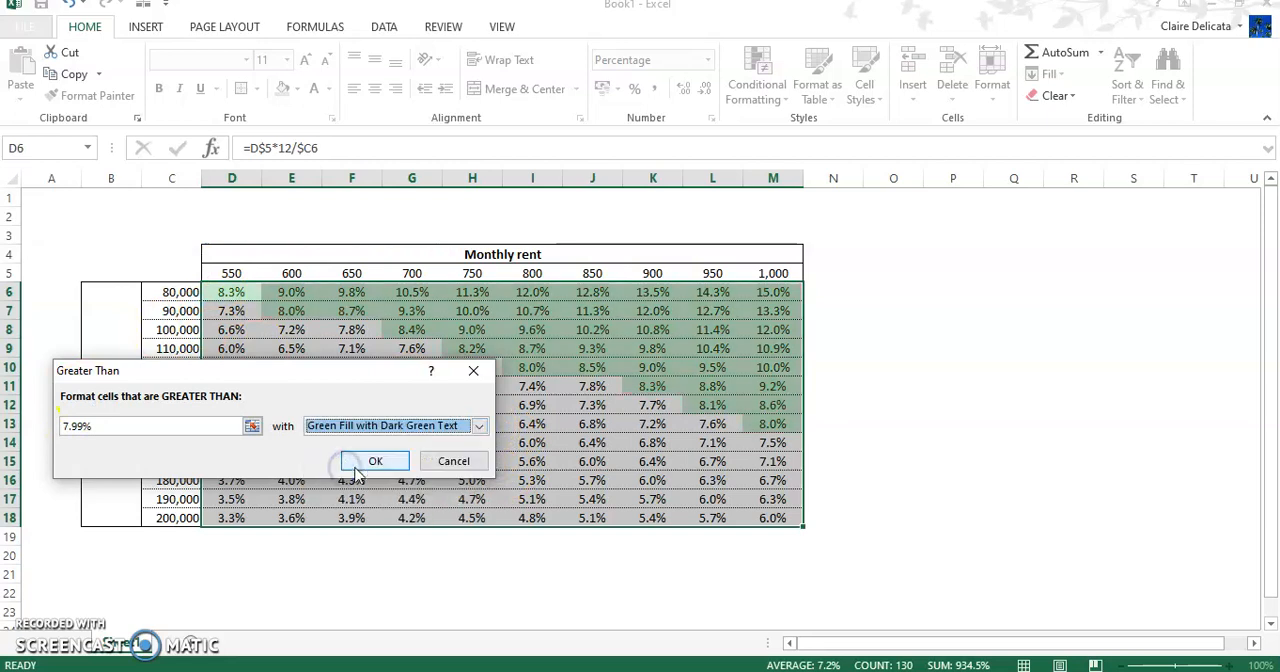
left_click(370, 464)
left_click(357, 458)
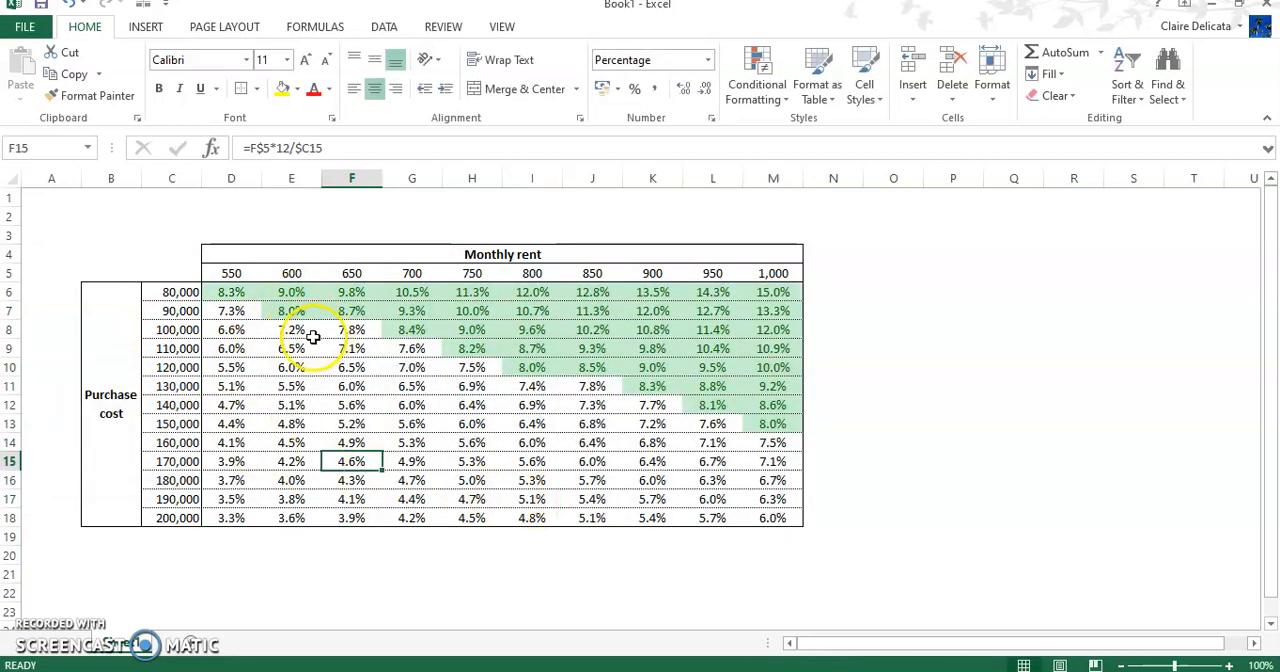
Step: Compare the yields at a monthly rent of 750 for purchase costs of 120,000 and 110,000
left_click(177, 367)
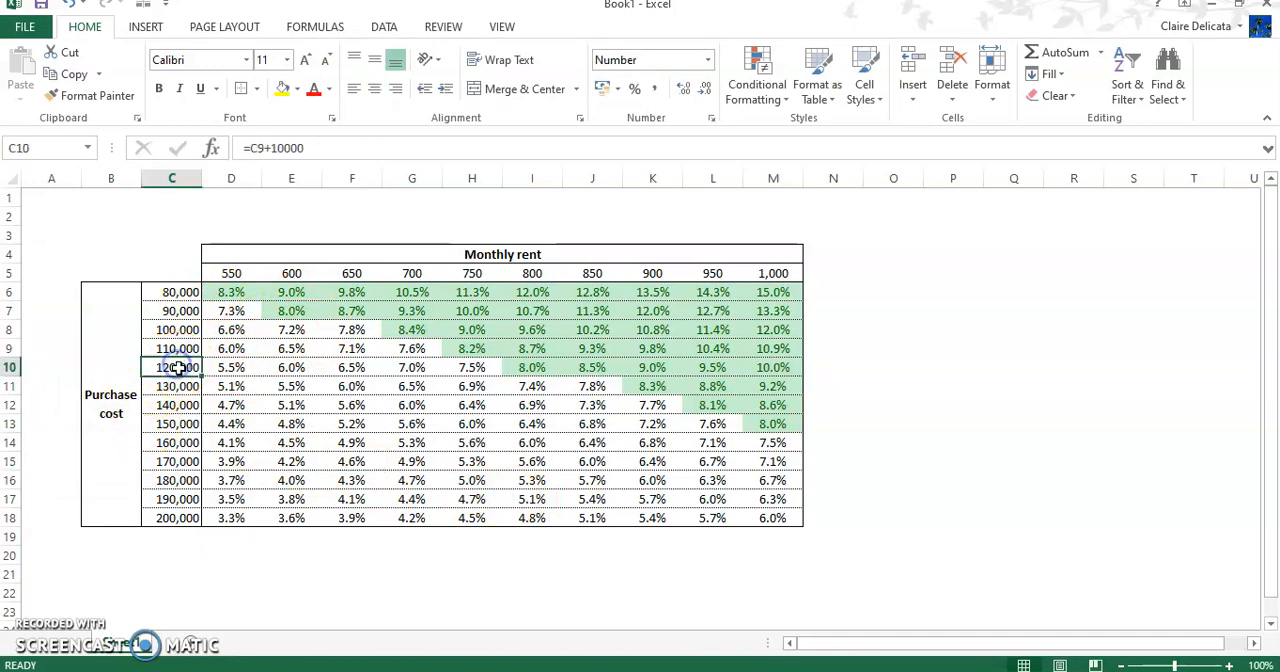
left_click(471, 367)
left_click(470, 349)
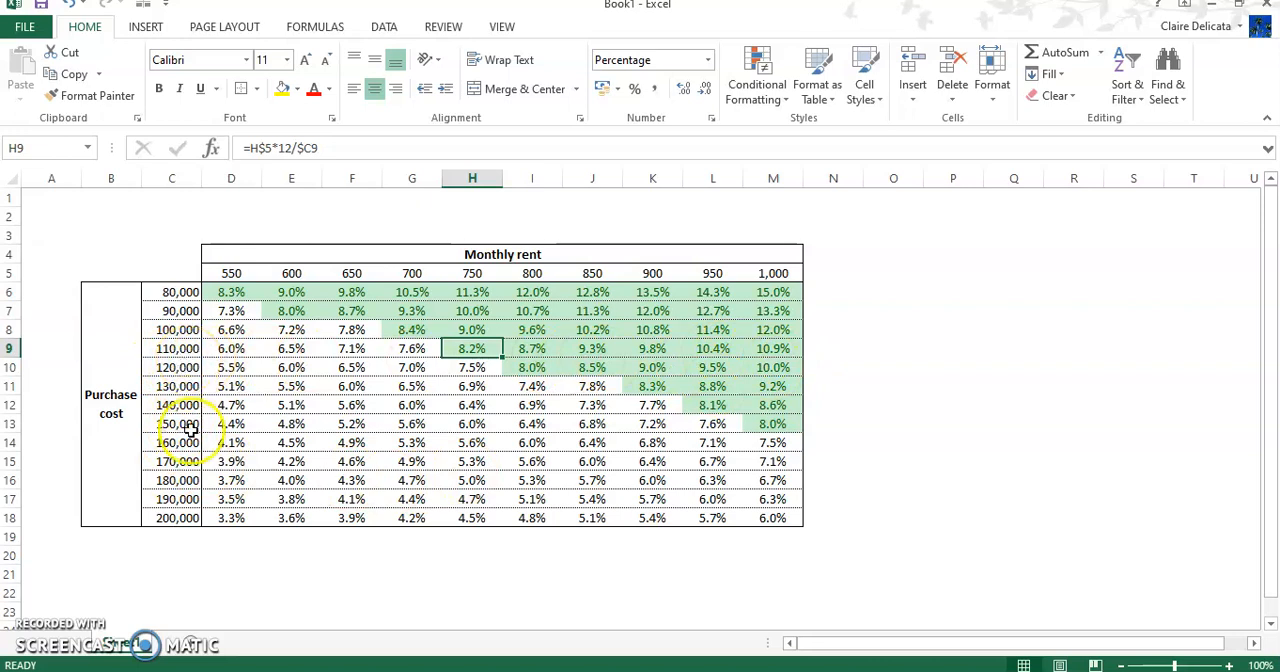
left_click(177, 367)
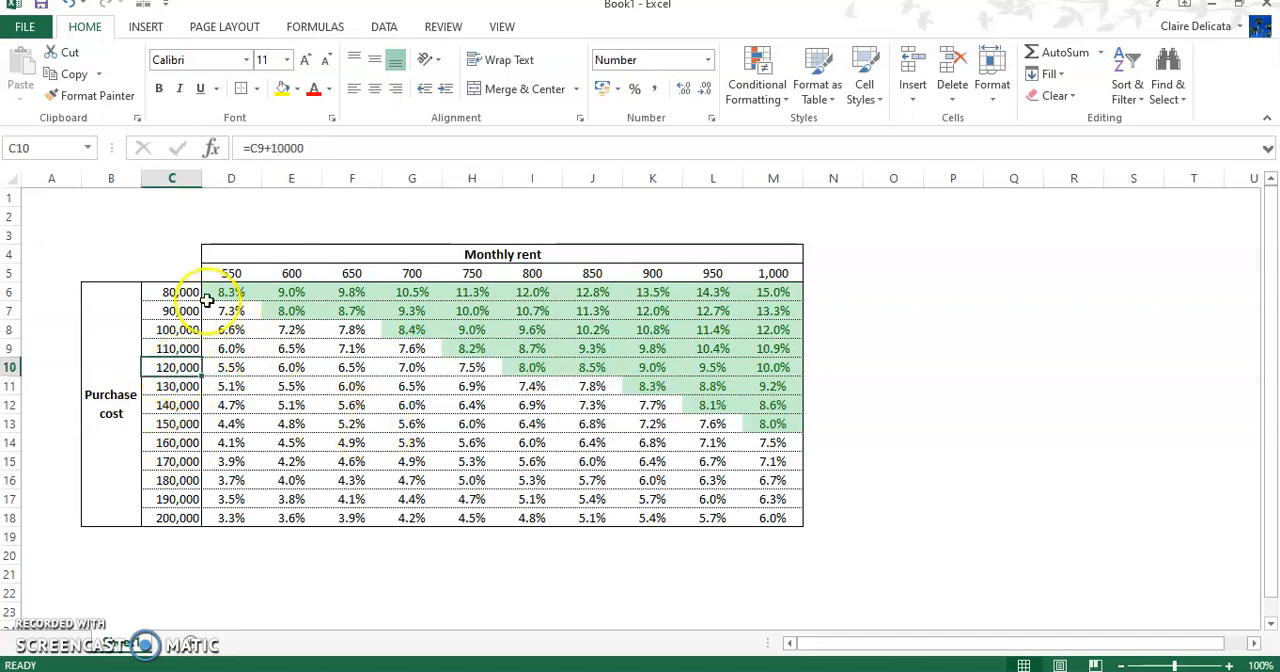
left_click(178, 292)
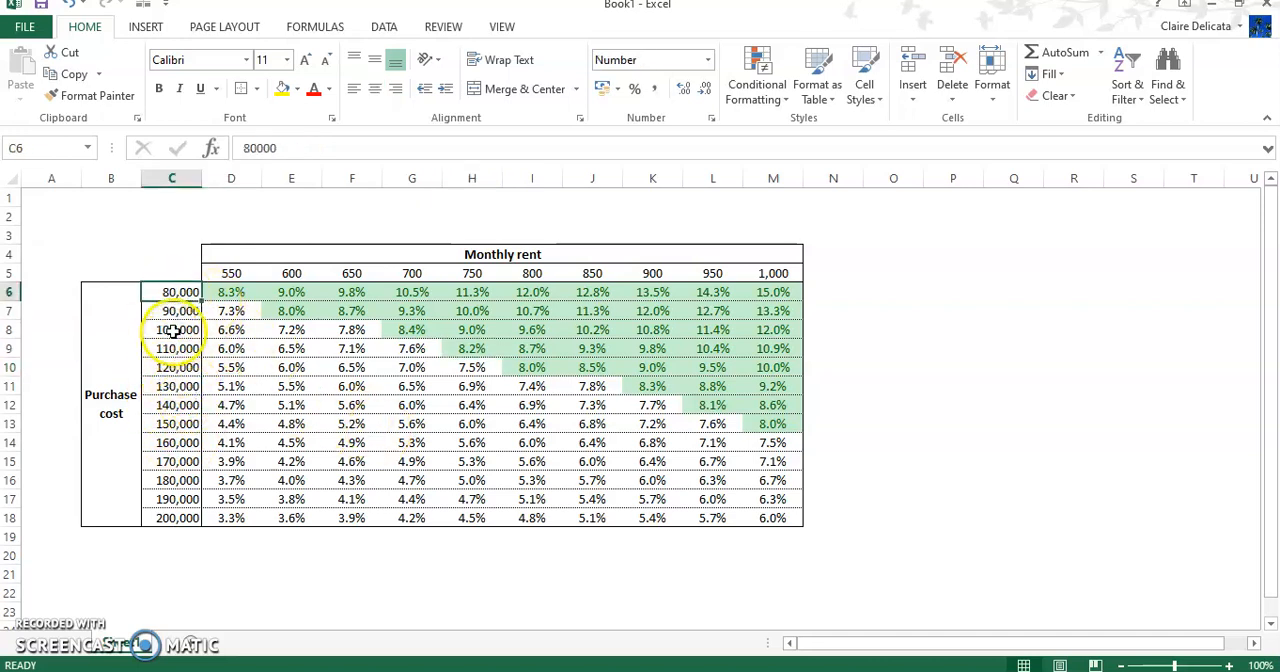
left_click(173, 329)
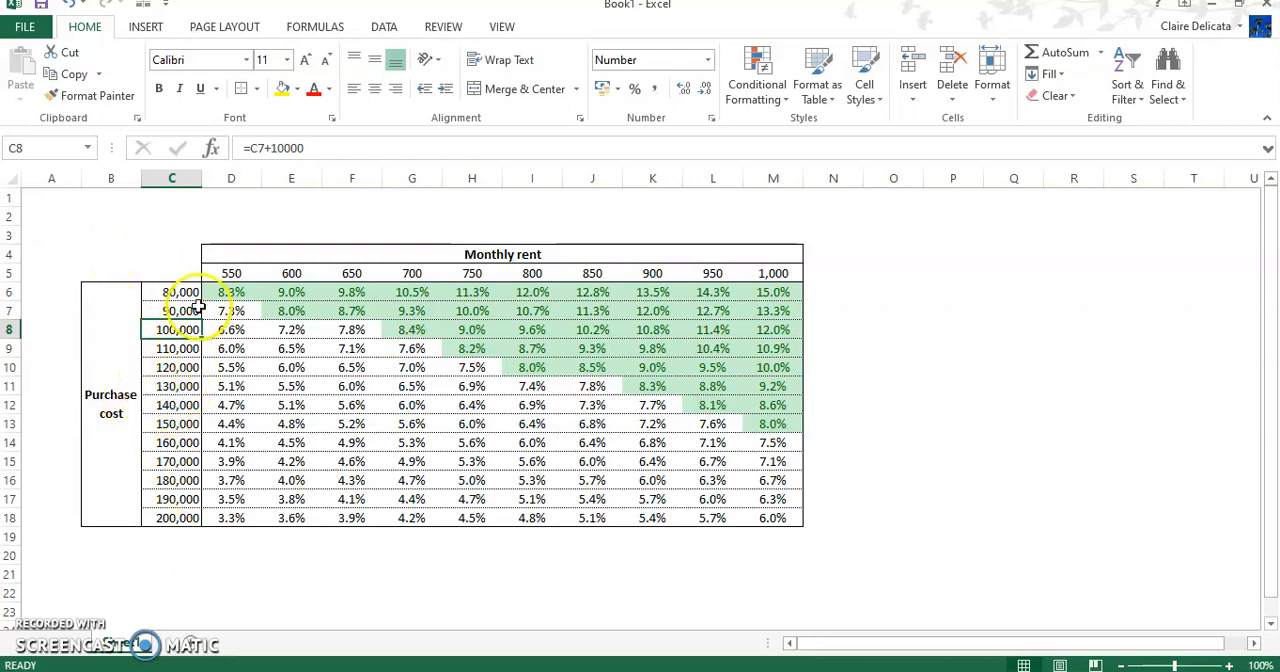
Step: Fill the starting monthly rent cell D5 and the starting purchase cost cell C6 with the palest gold theme shade
left_click(231, 274)
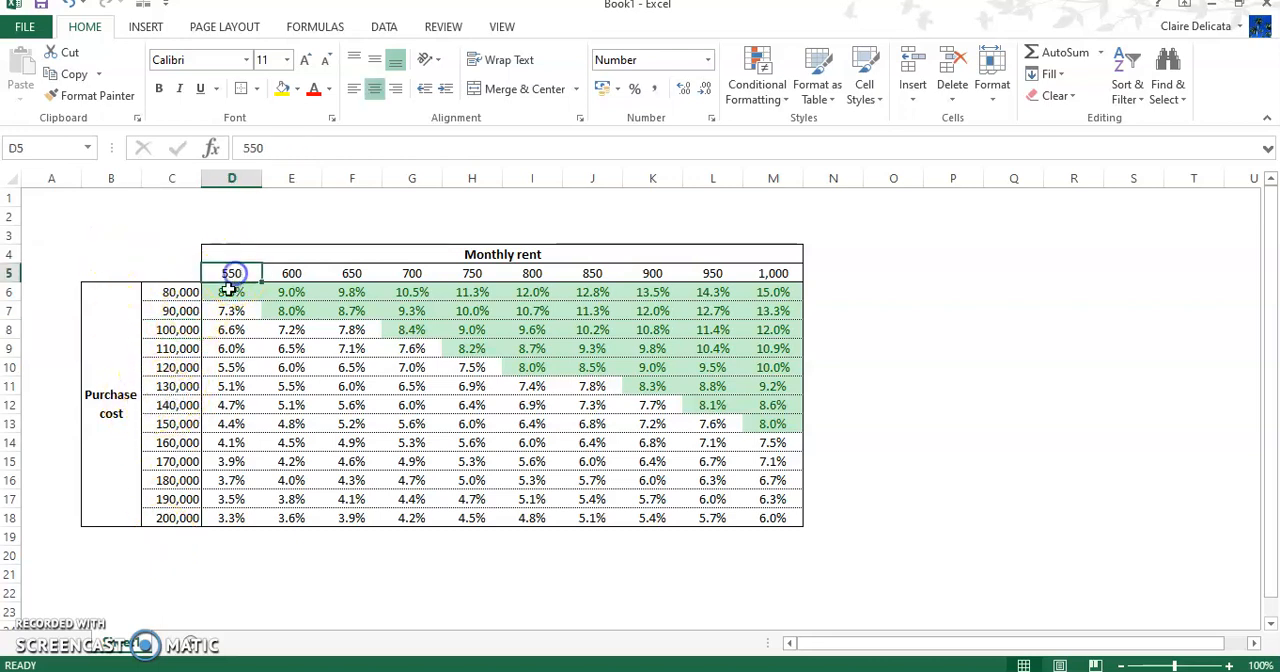
left_click(298, 89)
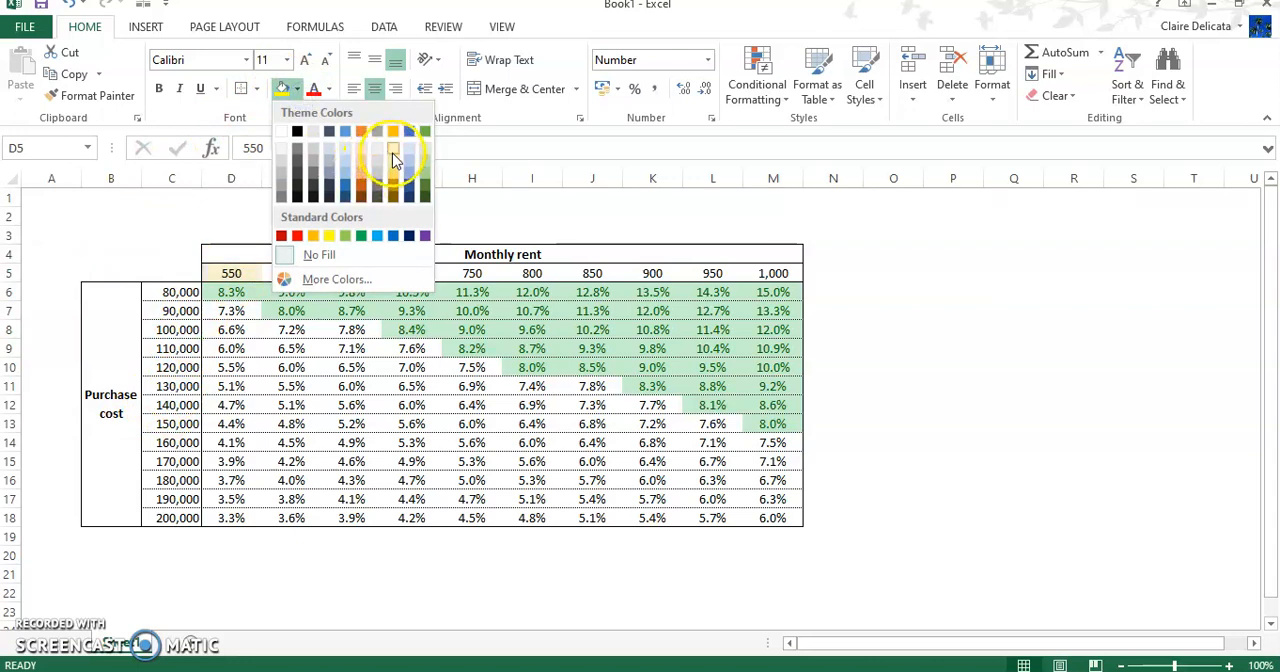
left_click(393, 152)
left_click(168, 291)
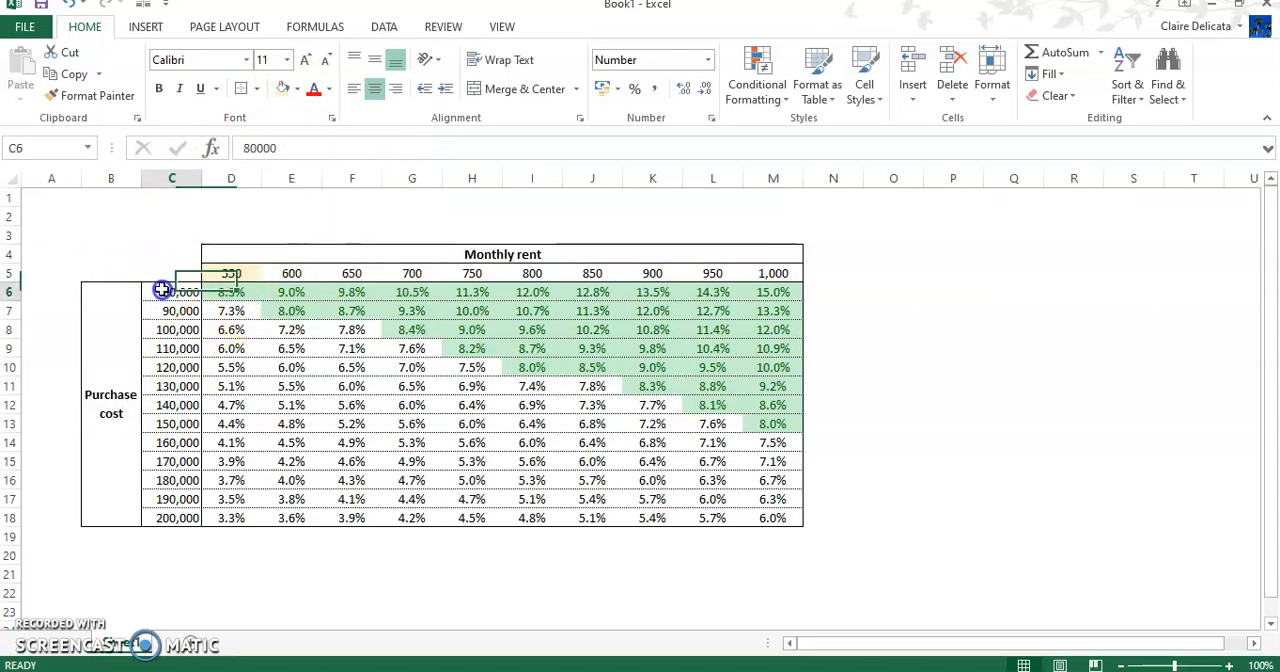
left_click(283, 88)
Step: Fill the input cells D5 and C6 with a stronger gold theme shade to mark them as the table's adjustable starting values
left_click(231, 273)
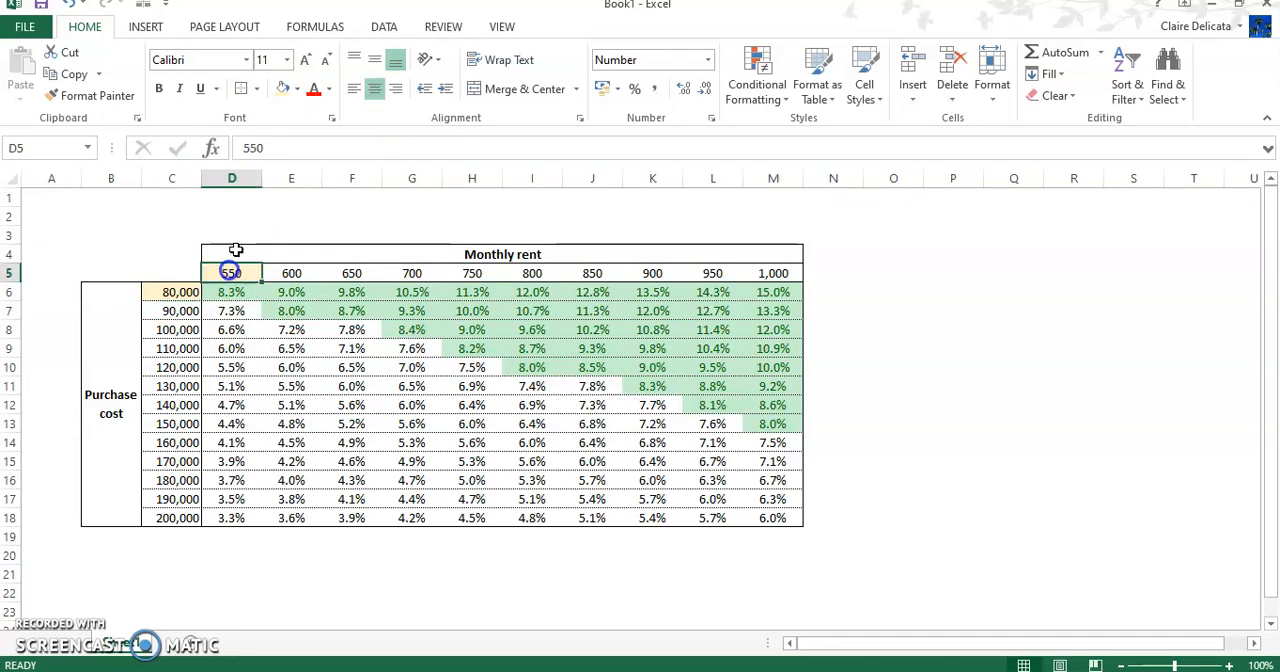
left_click(297, 89)
left_click(411, 175)
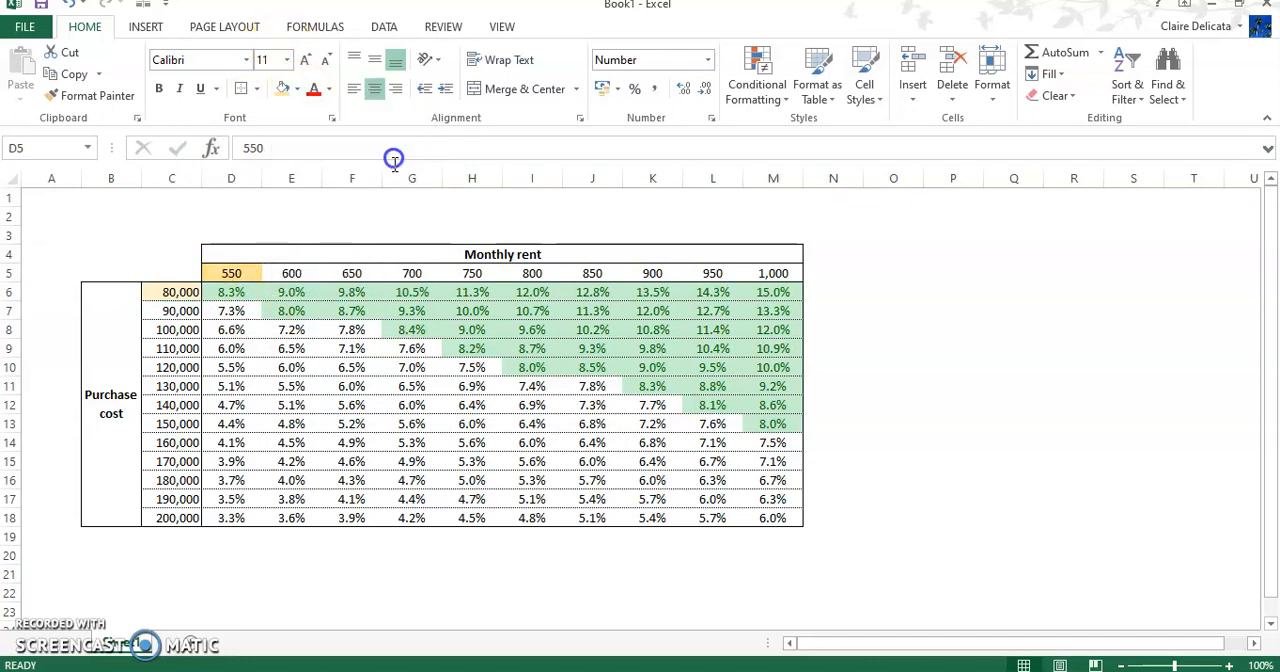
left_click(163, 296)
left_click(297, 89)
left_click(393, 170)
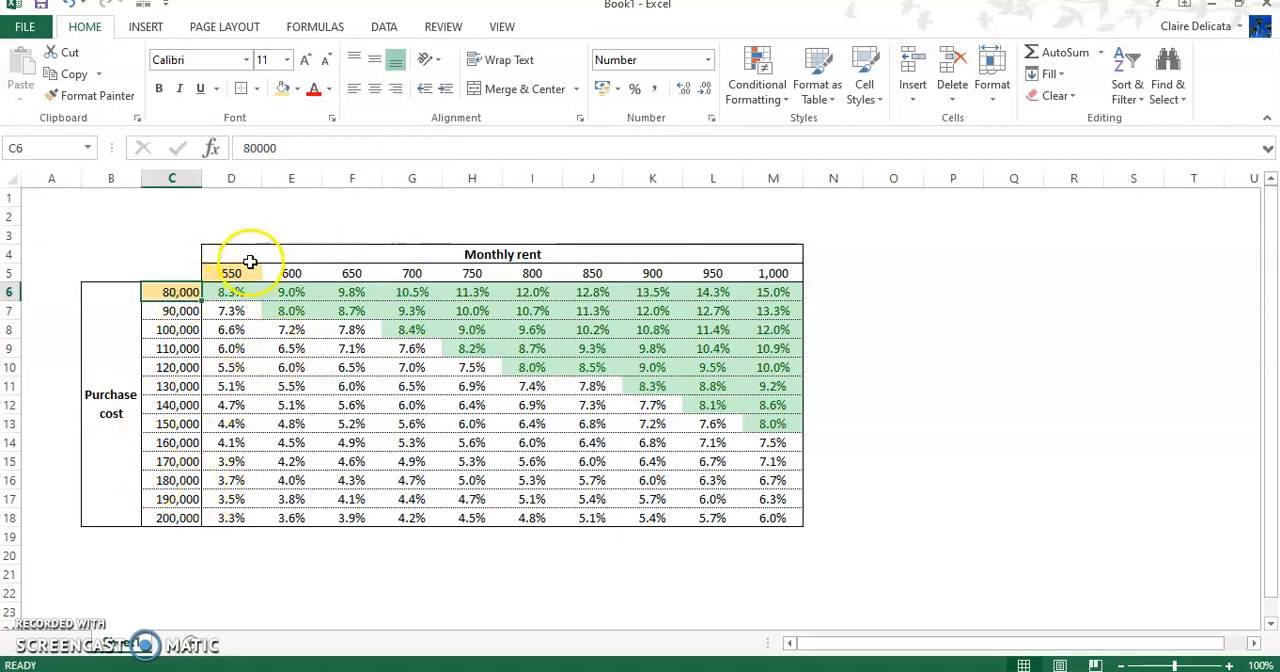
Step: Set the starting monthly rent in D5 to 750 and the starting purchase cost in C6 to 110,000
left_click(250, 271)
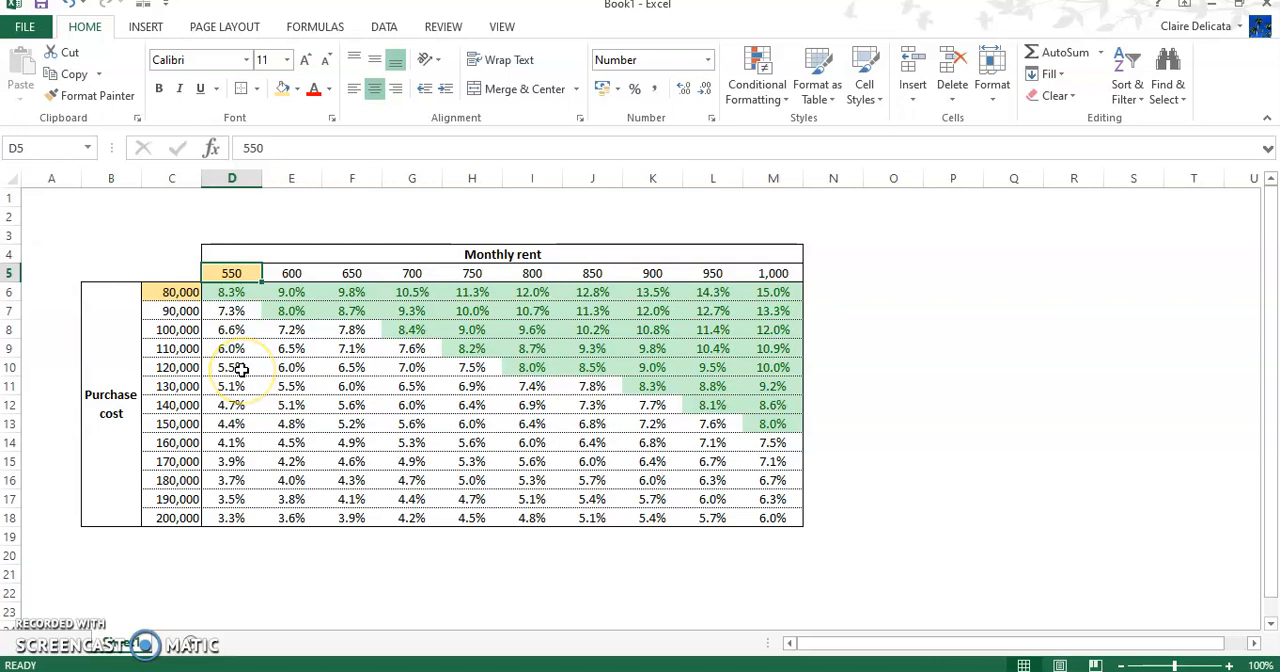
type("7")
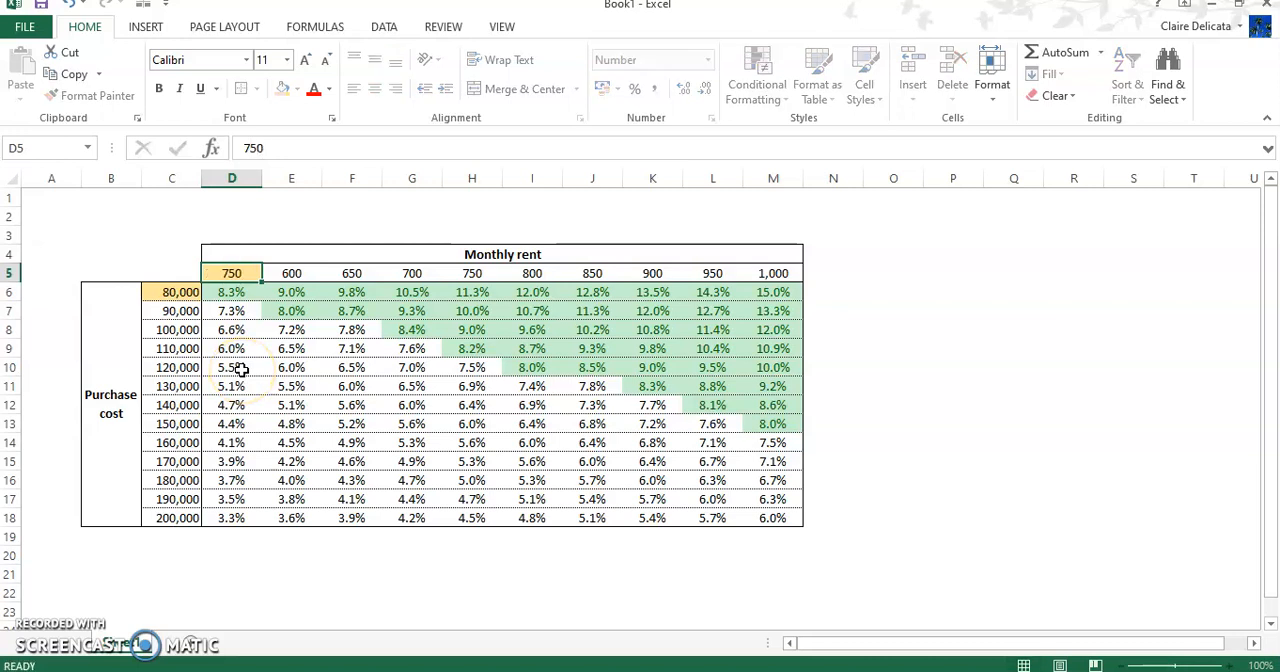
key("Return")
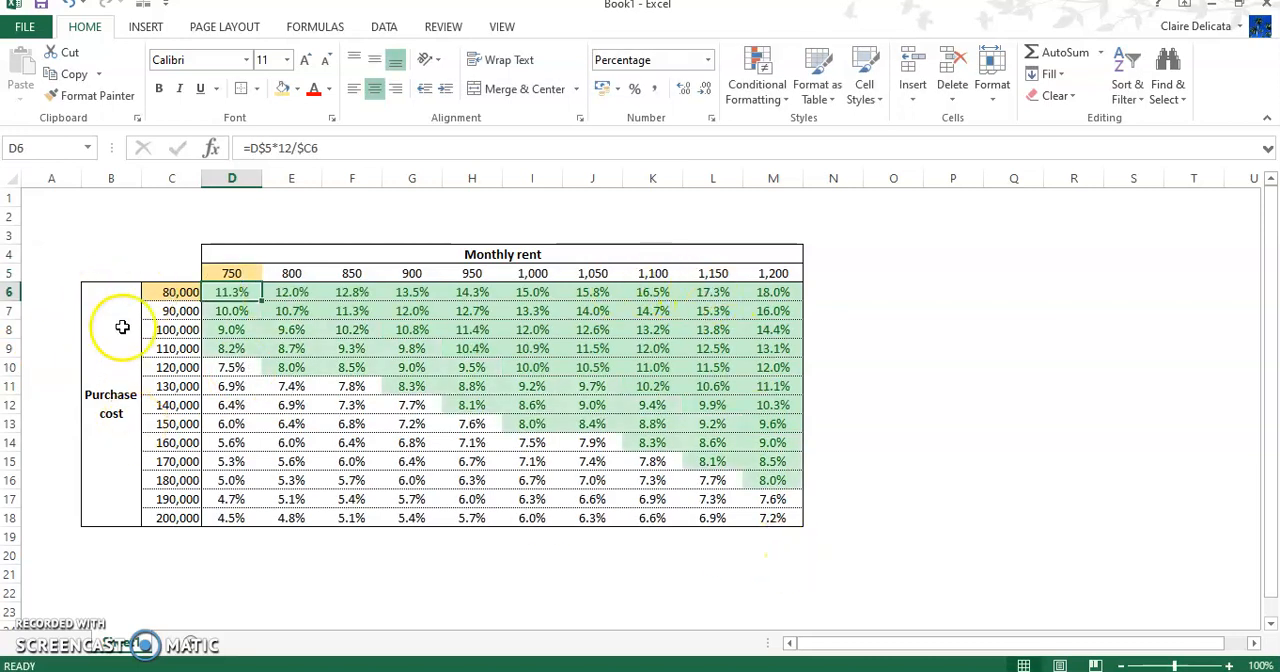
left_click(172, 291)
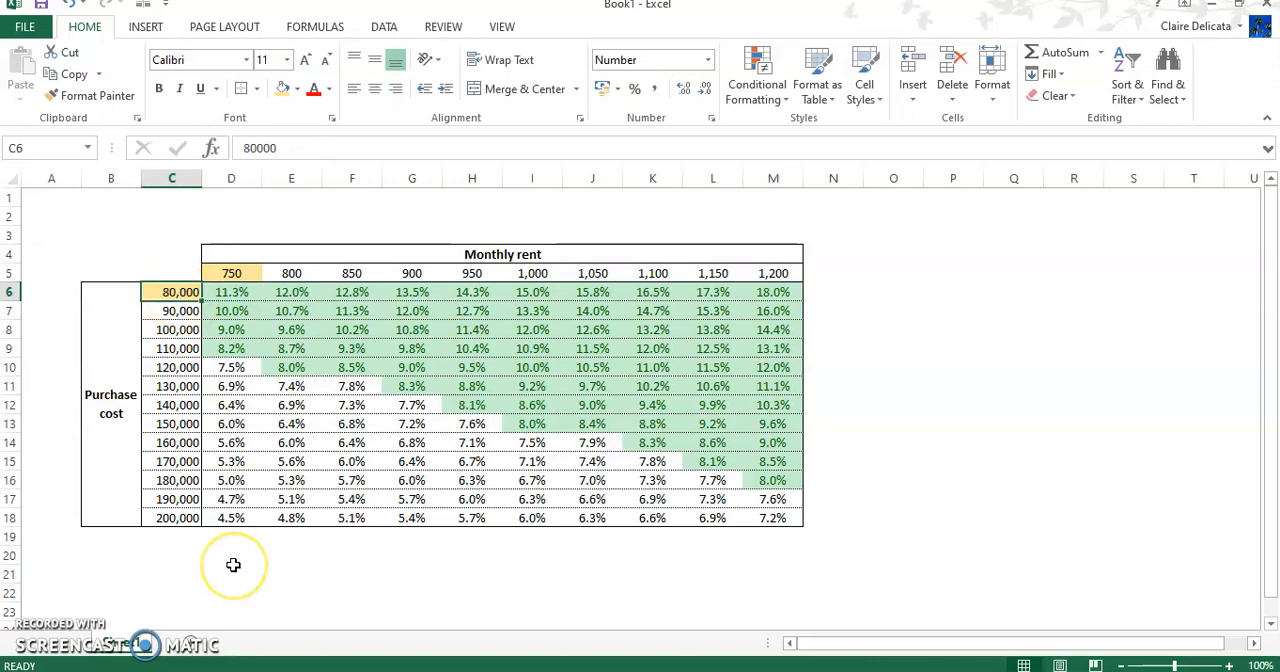
type("110")
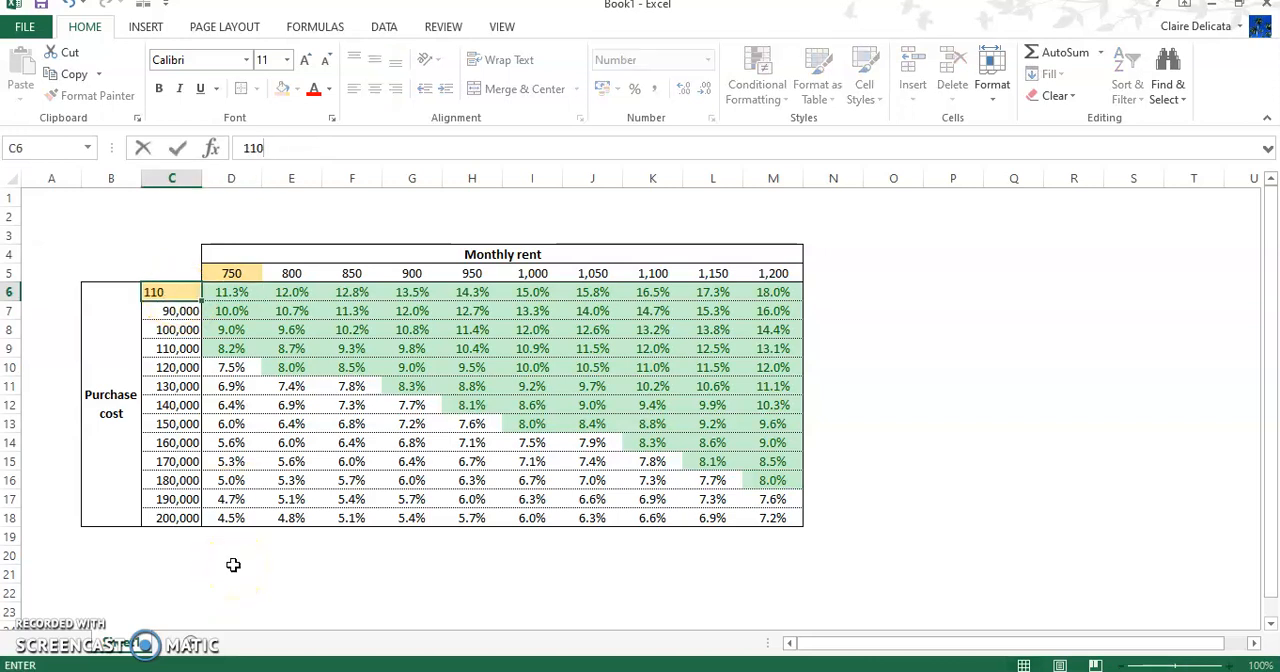
key("Return")
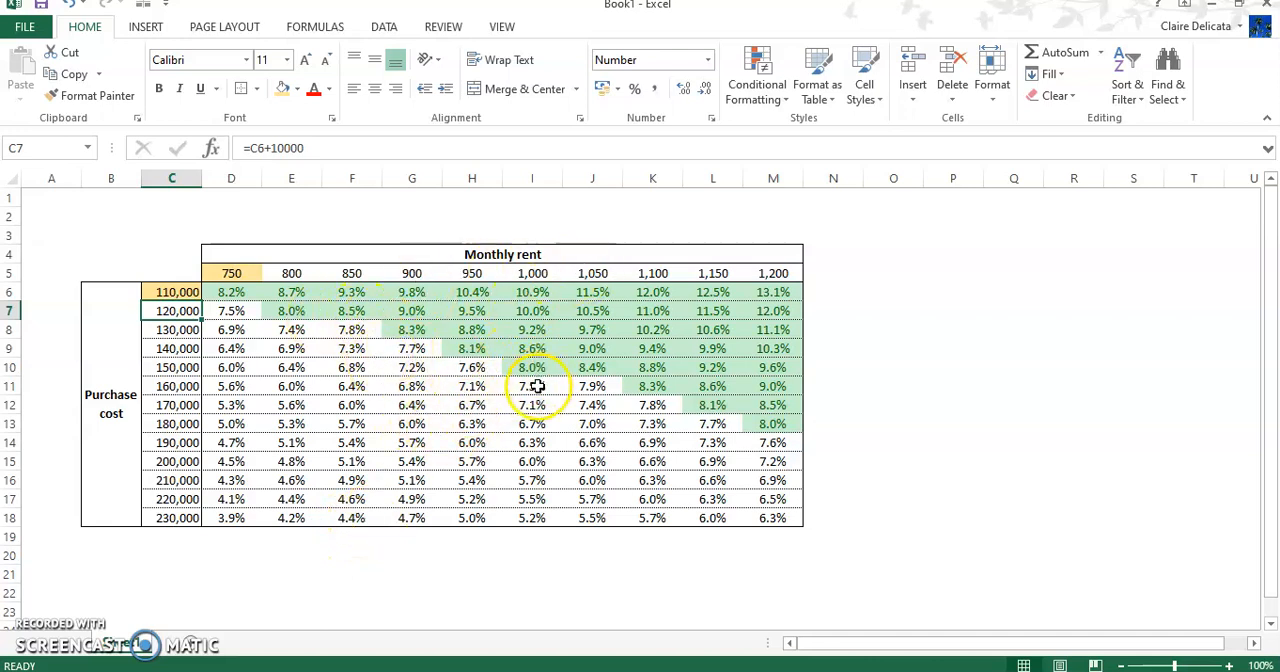
left_click(176, 555)
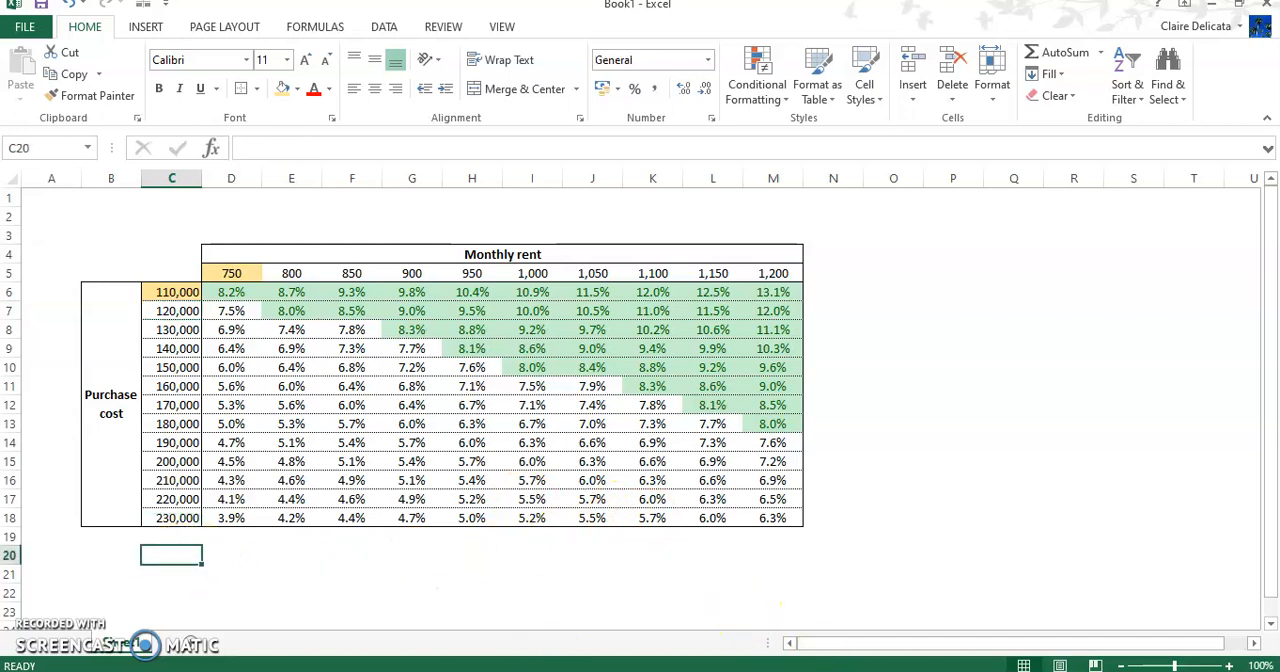